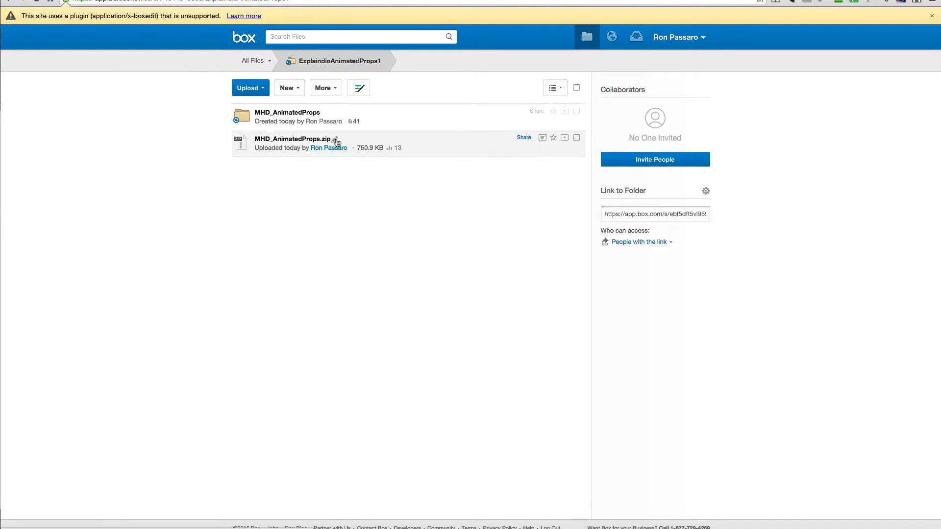
left_click(565, 138)
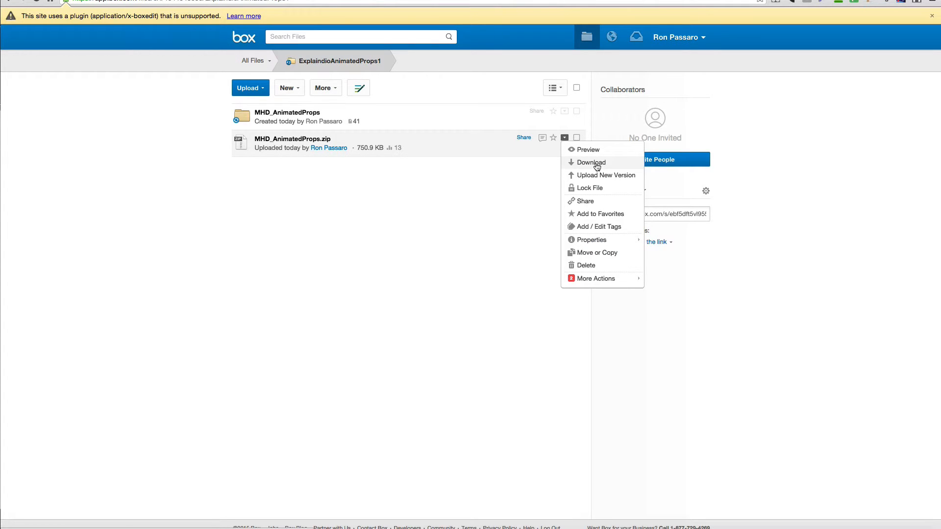
left_click(389, 221)
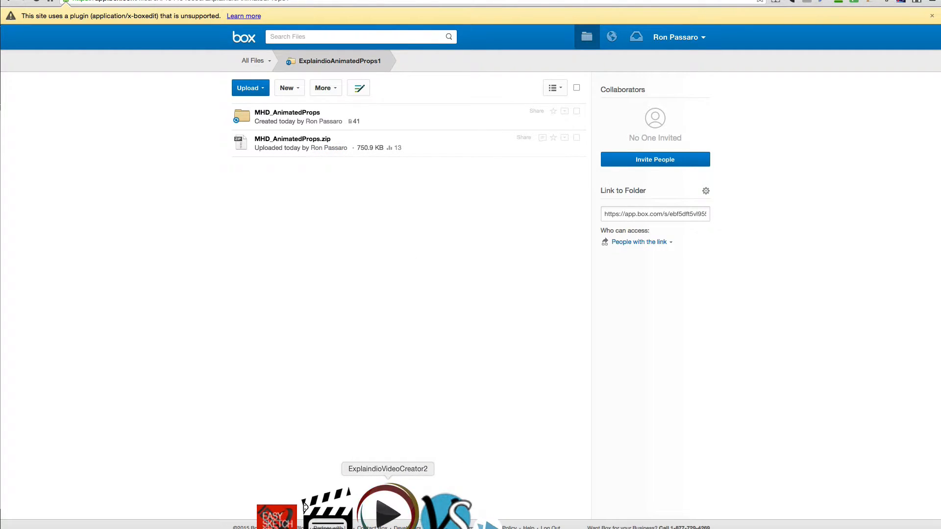
Switch to Explaindio Video Creator 2 and create a new scene
left_click(361, 507)
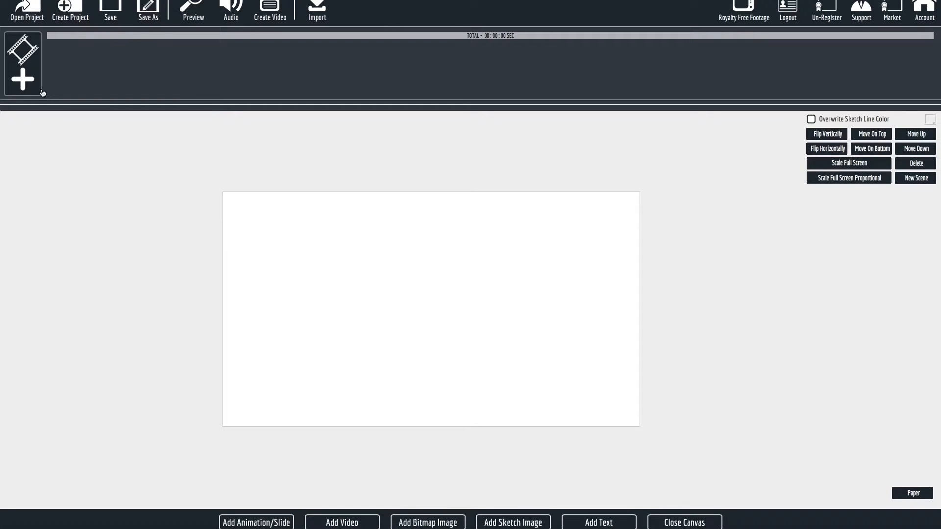
left_click(22, 82)
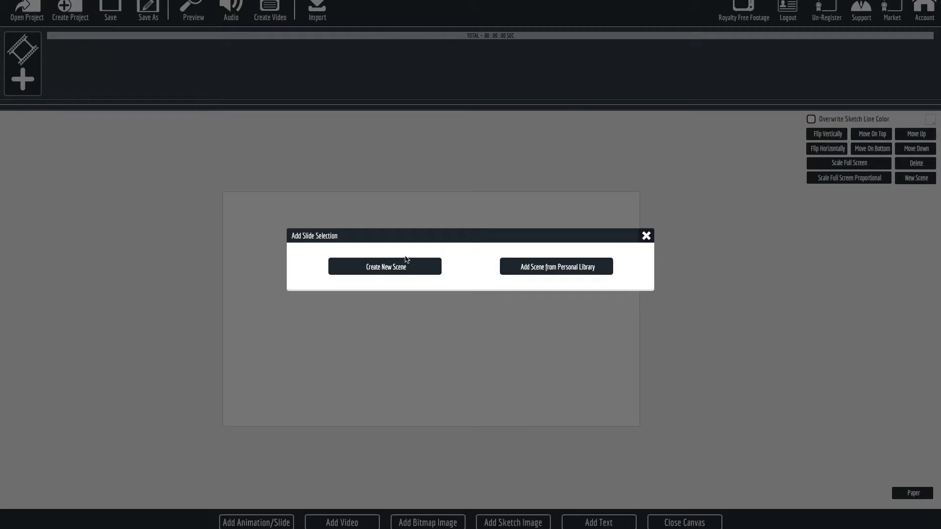
left_click(391, 268)
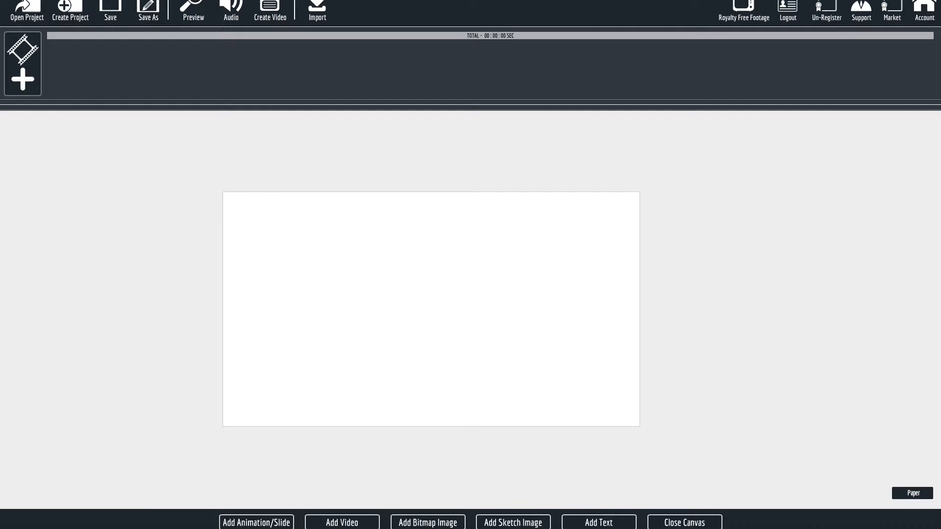
Start adding a Flash animation and compare the LOOP and regular versions of the baseball and boat props in the MHD_AnimatedProps folder
left_click(284, 522)
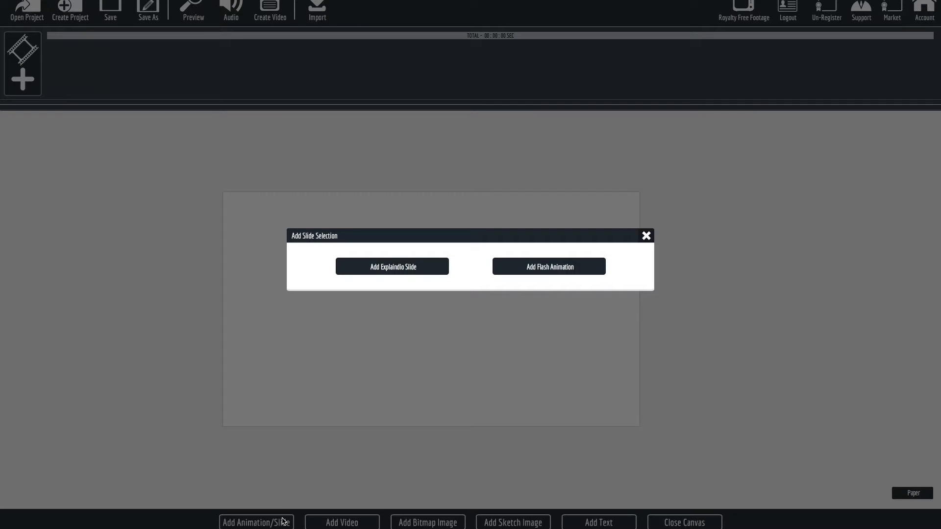
left_click(520, 269)
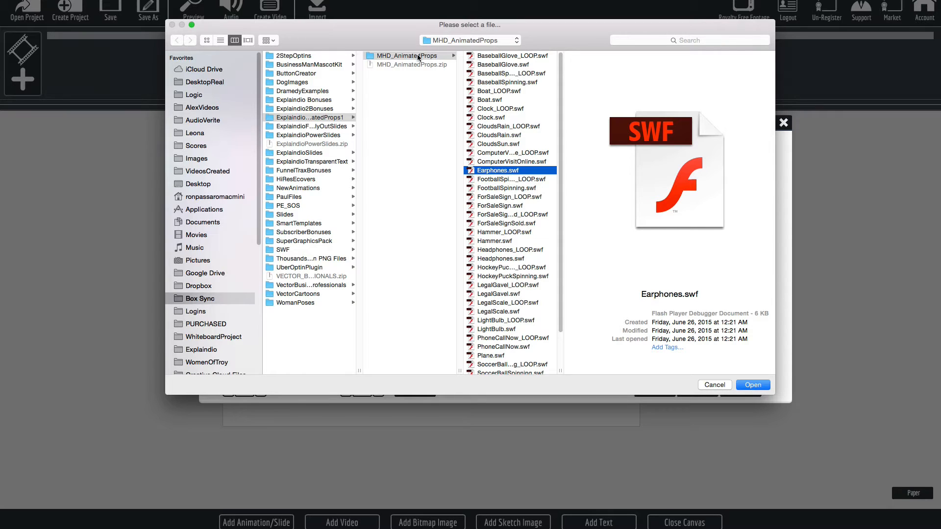
left_click(506, 56)
left_click(506, 64)
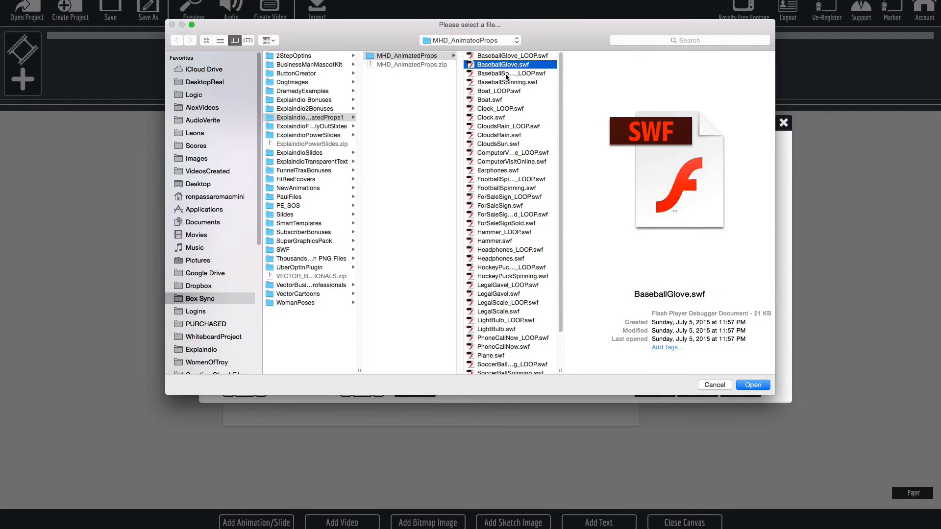
left_click(507, 74)
left_click(506, 82)
left_click(504, 92)
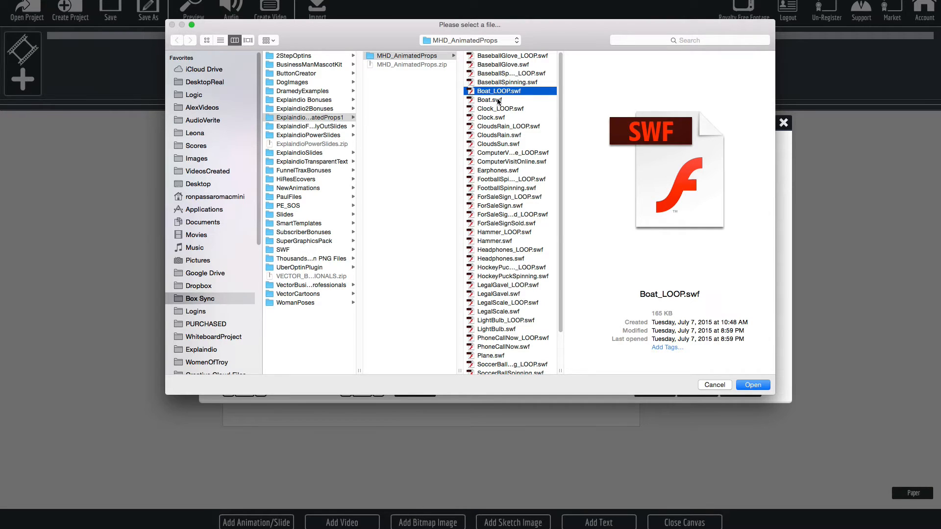
left_click(497, 100)
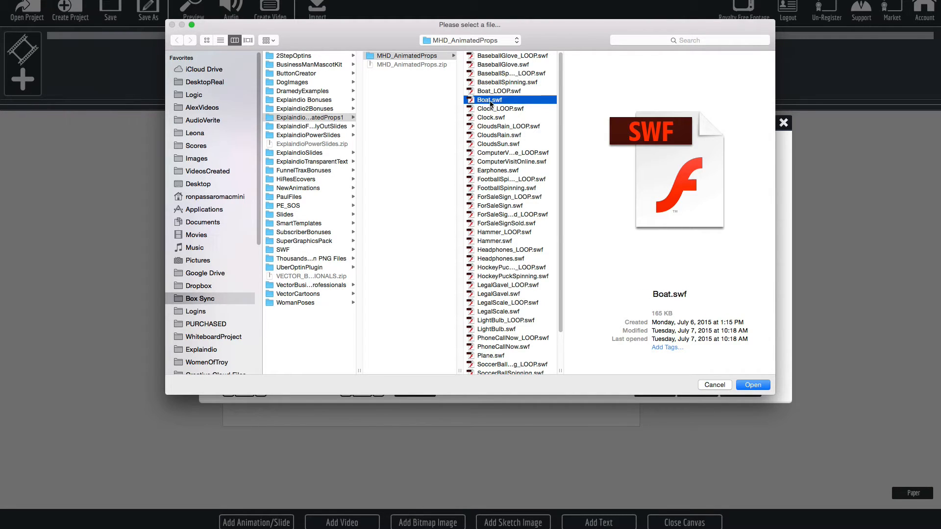
left_click(492, 92)
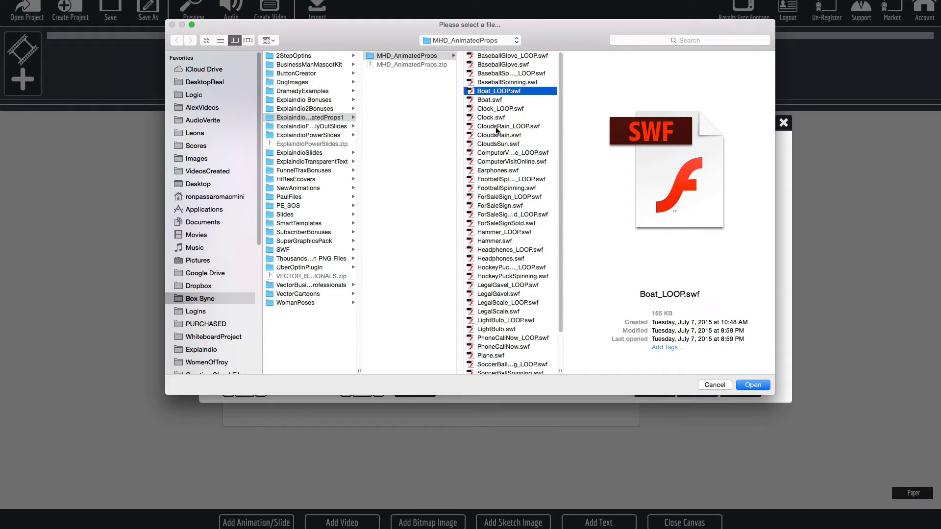
Add FootballSpinning.swf to the canvas and move the football to the left half of the scene
left_click(516, 189)
double_click(516, 189)
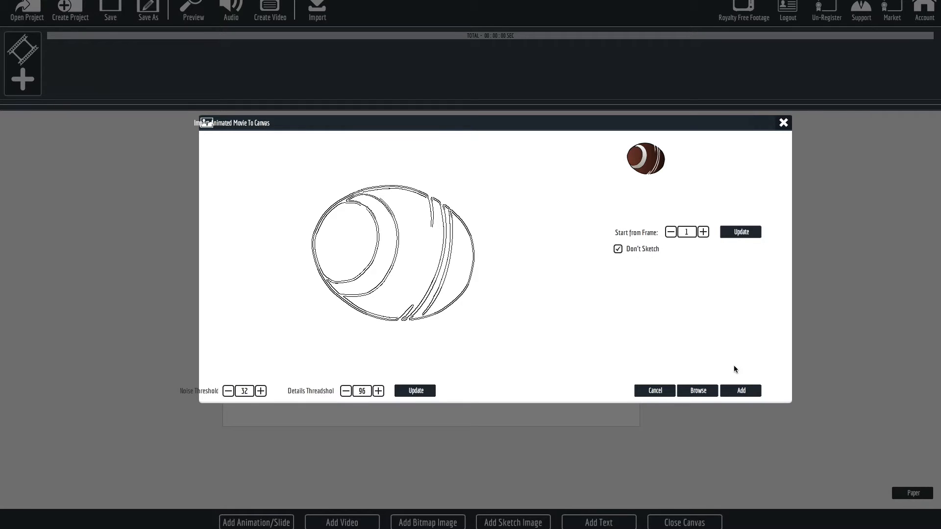
left_click(755, 396)
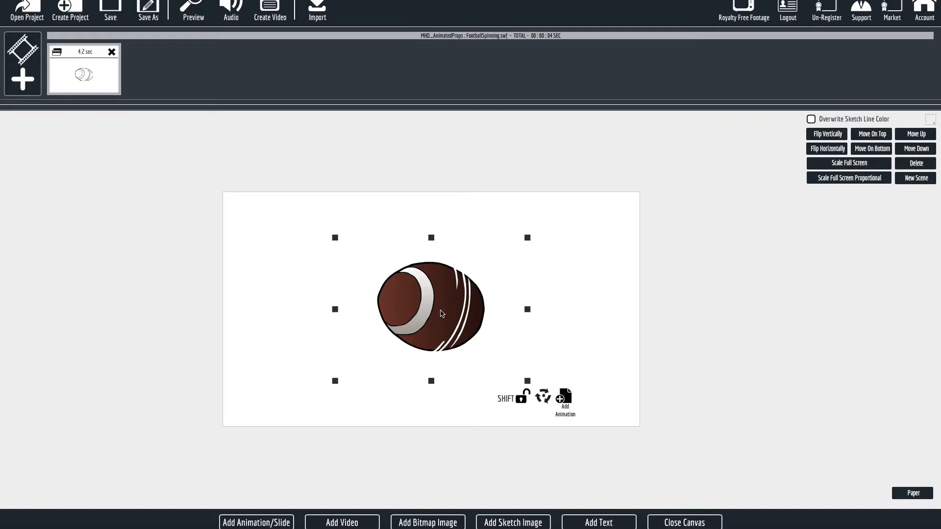
left_click_drag(442, 314, 315, 289)
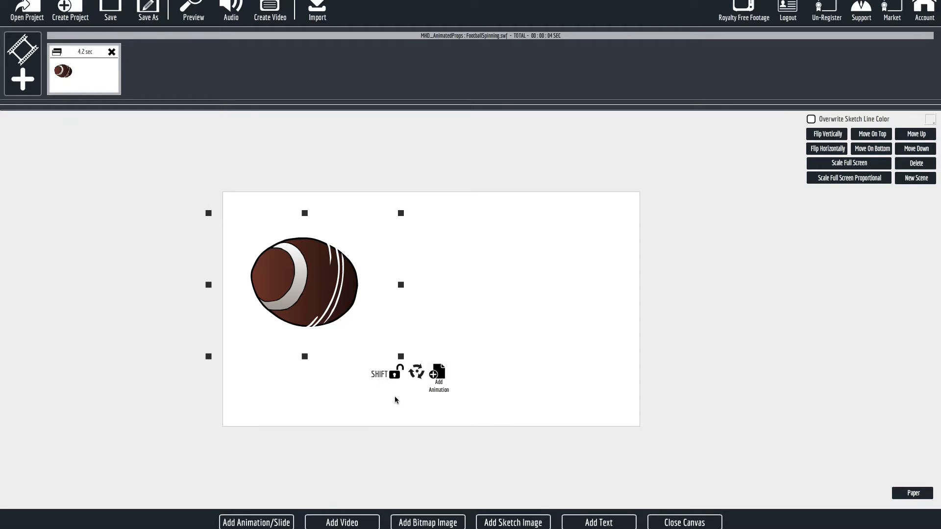
Close the canvas and set the football animation to play for 139 frames
left_click(687, 523)
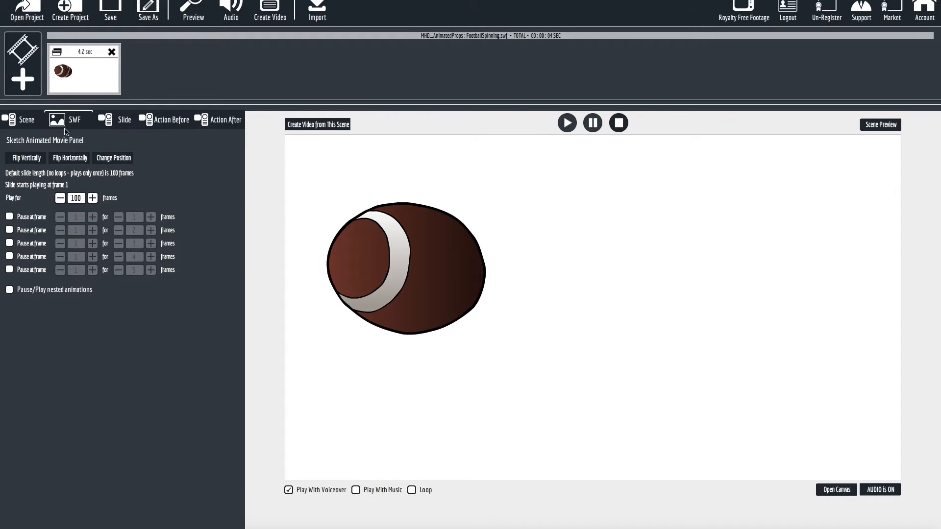
left_click(60, 199)
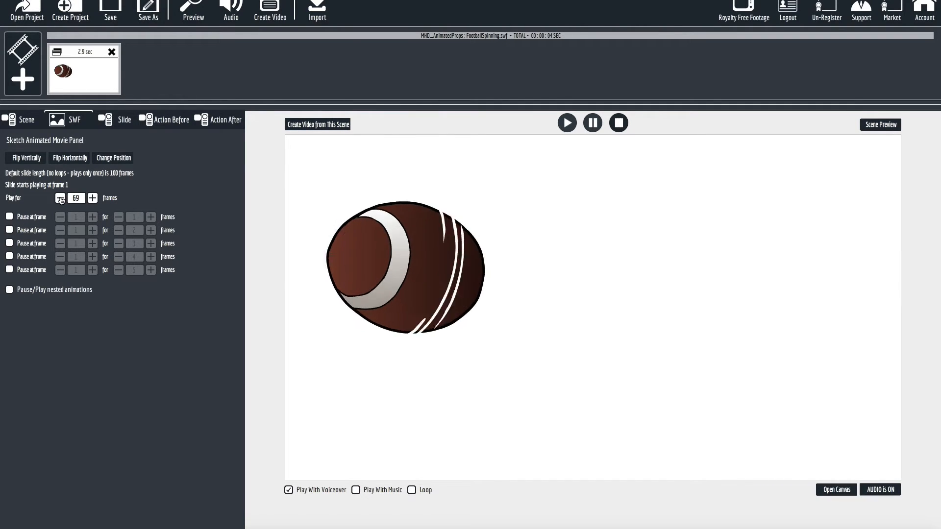
left_click(92, 199)
left_click(92, 198)
left_click(92, 199)
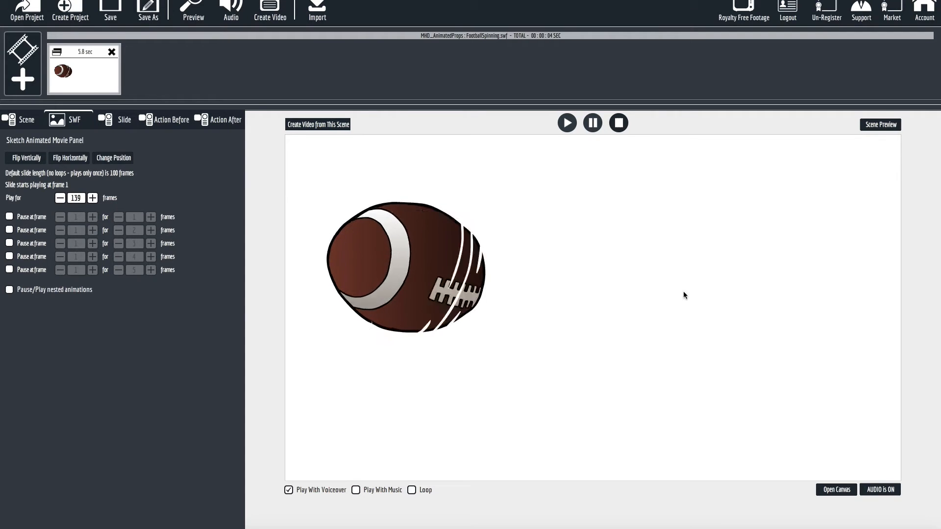
Add a text object reading "Text Here" to the canvas, placed to the right of the football
left_click(829, 490)
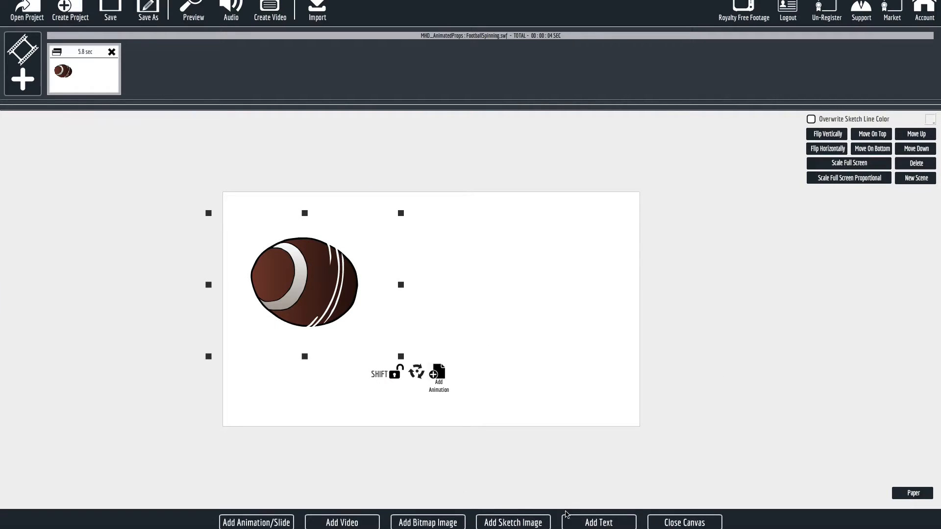
left_click(597, 523)
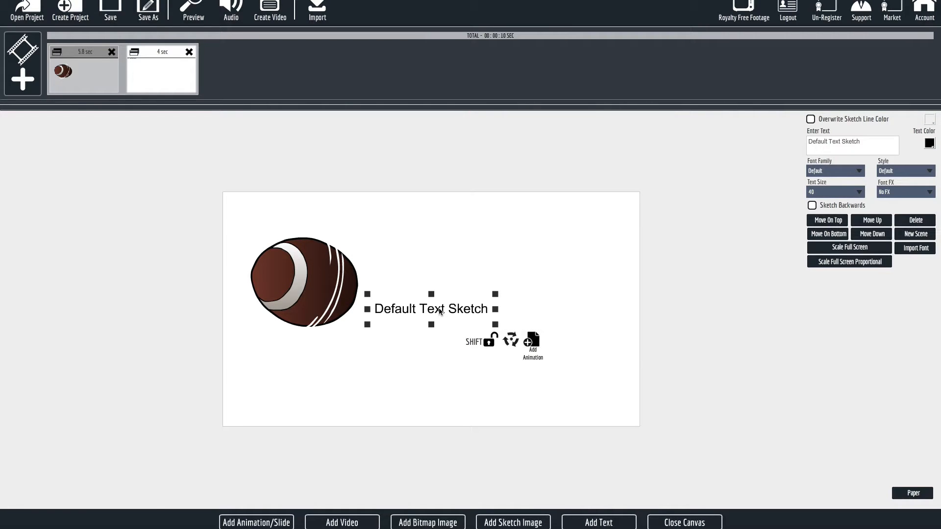
left_click_drag(439, 311, 497, 275)
triple_click(863, 138)
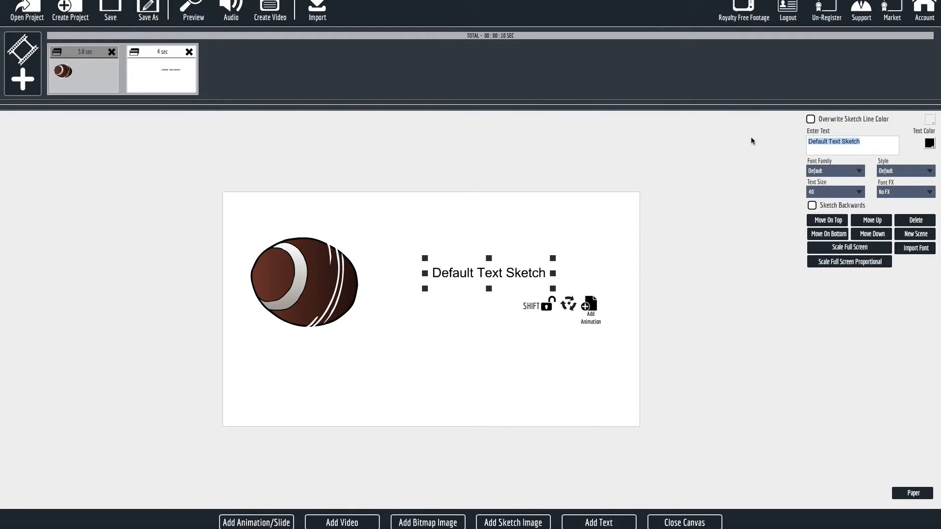
type("Text Here")
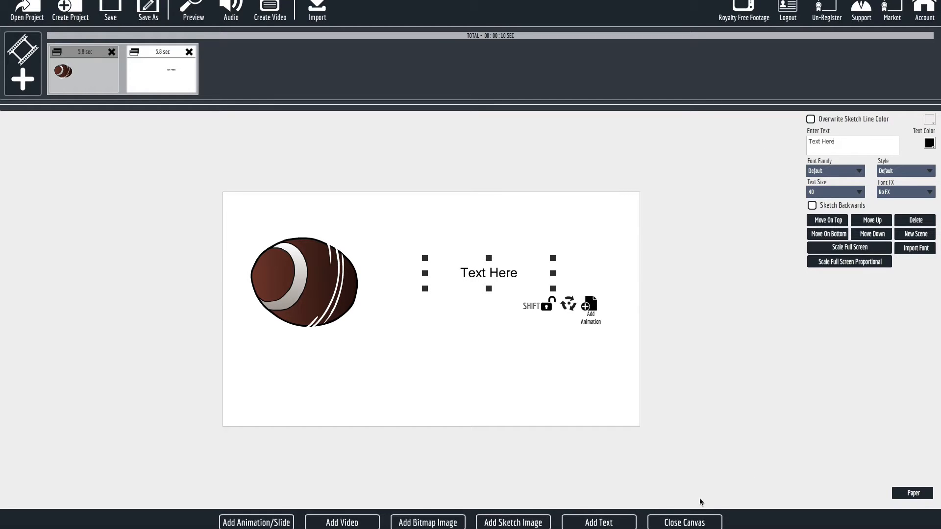
Close the canvas and play the scene preview to check the football animation together with the text
left_click(702, 523)
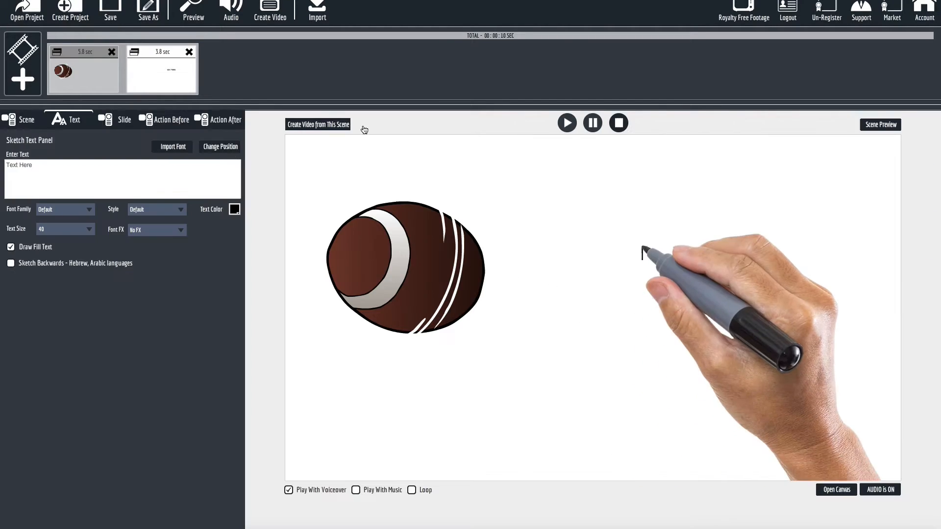
left_click(877, 126)
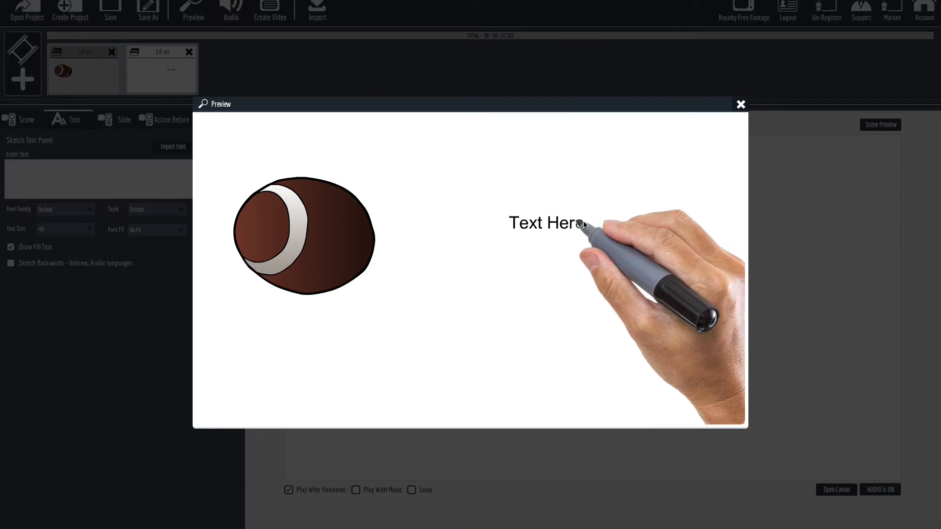
left_click(741, 105)
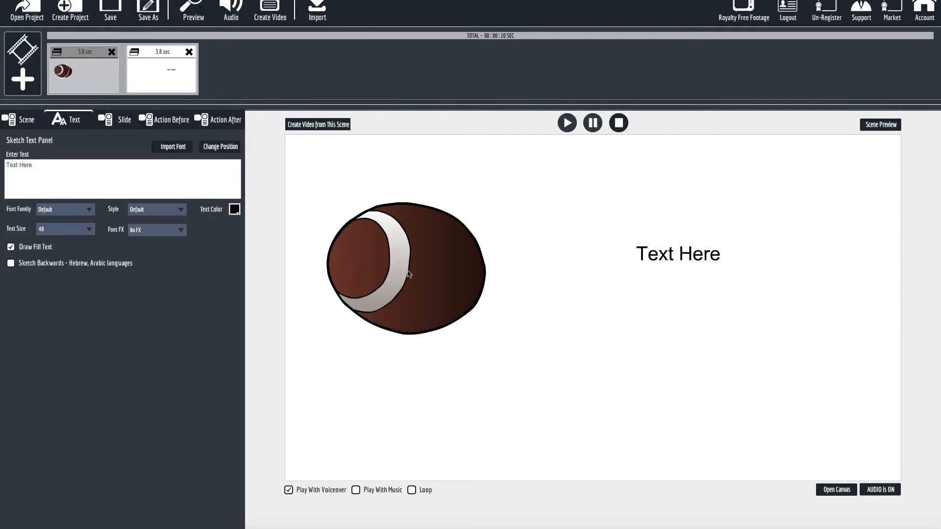
Delete the "Text Here" text and the football animation from the scene's canvas
left_click(836, 489)
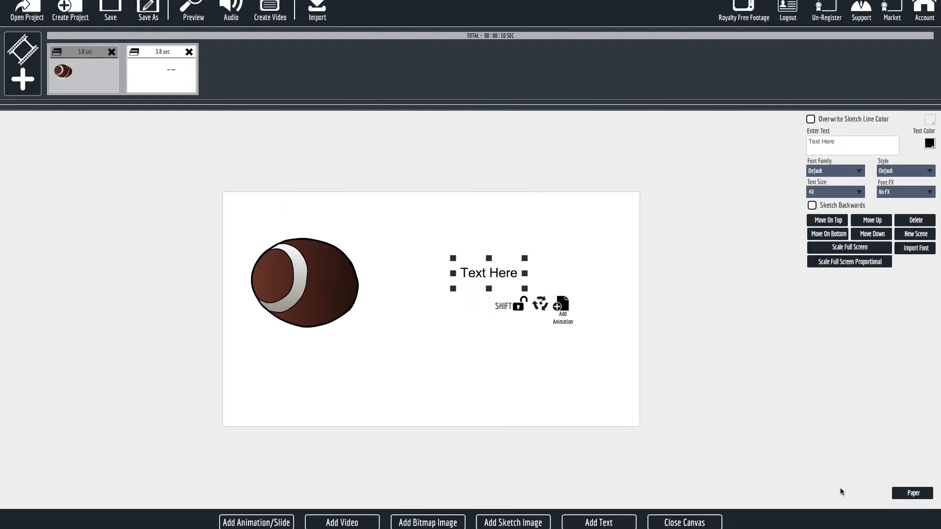
left_click(913, 222)
mouse_move(260, 305)
left_mouse_down()
mouse_move(292, 306)
mouse_move(292, 325)
mouse_move(266, 330)
mouse_move(338, 311)
mouse_move(241, 287)
mouse_move(251, 290)
left_mouse_up()
left_click(916, 165)
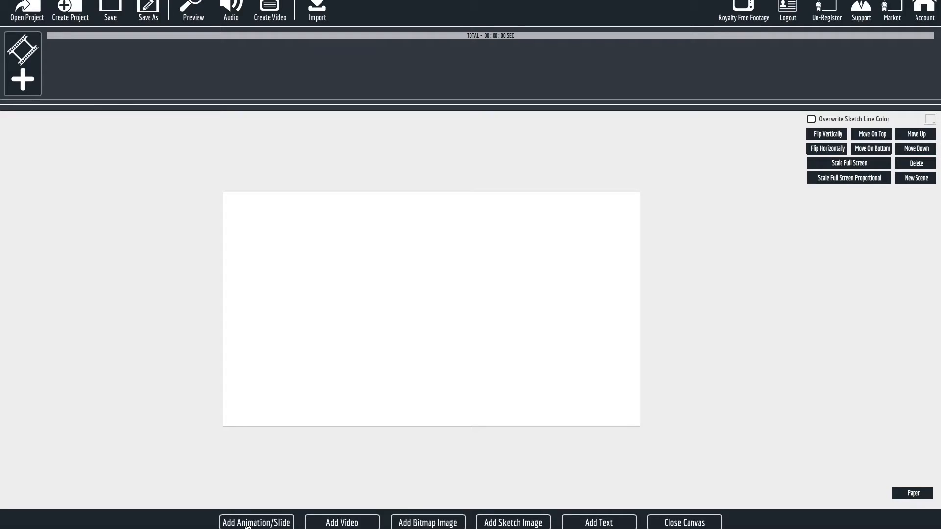
Add FootballSpinning_LOOP.swf as a Flash animation, place it on the left half of the scene, and close the canvas
left_click(248, 523)
left_click(538, 269)
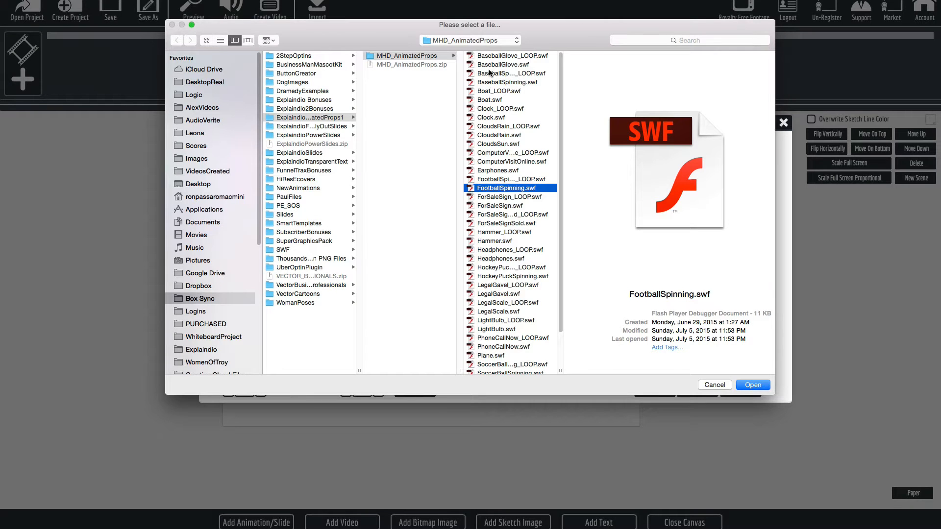
left_click(485, 179)
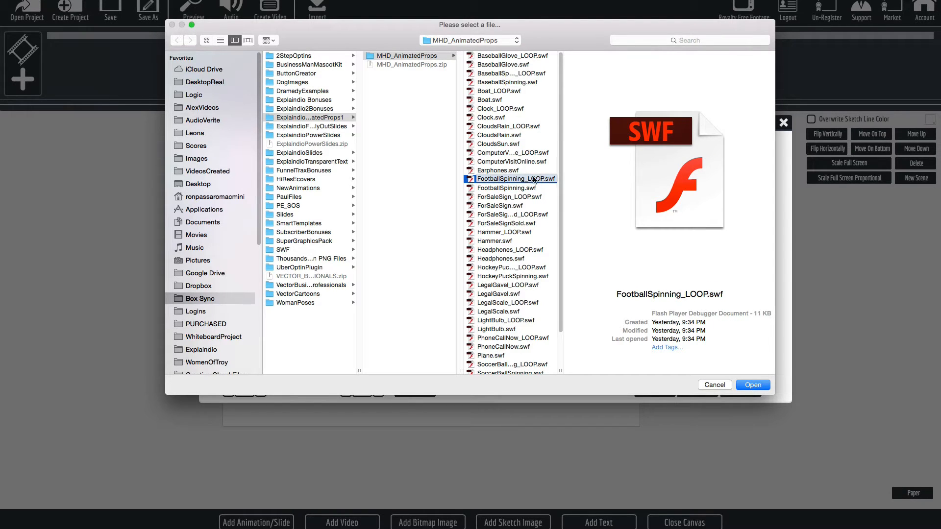
double_click(492, 179)
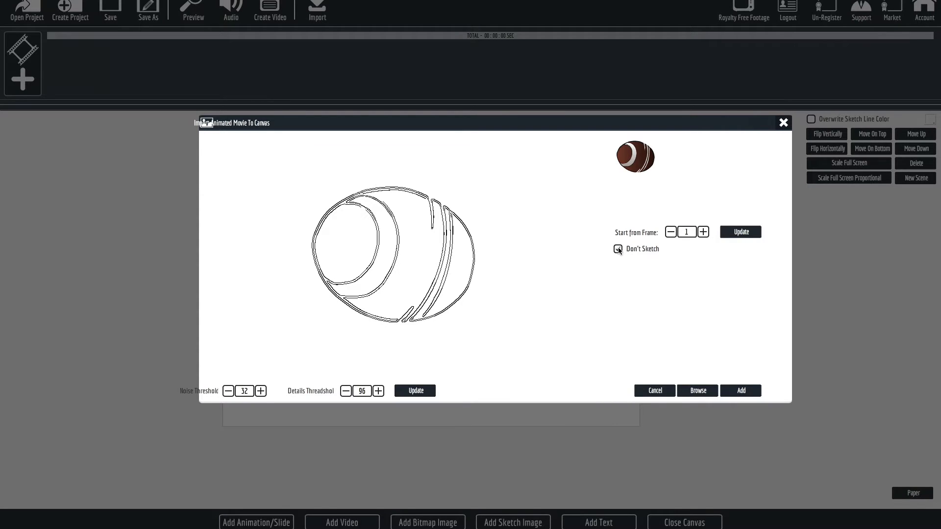
left_click(753, 391)
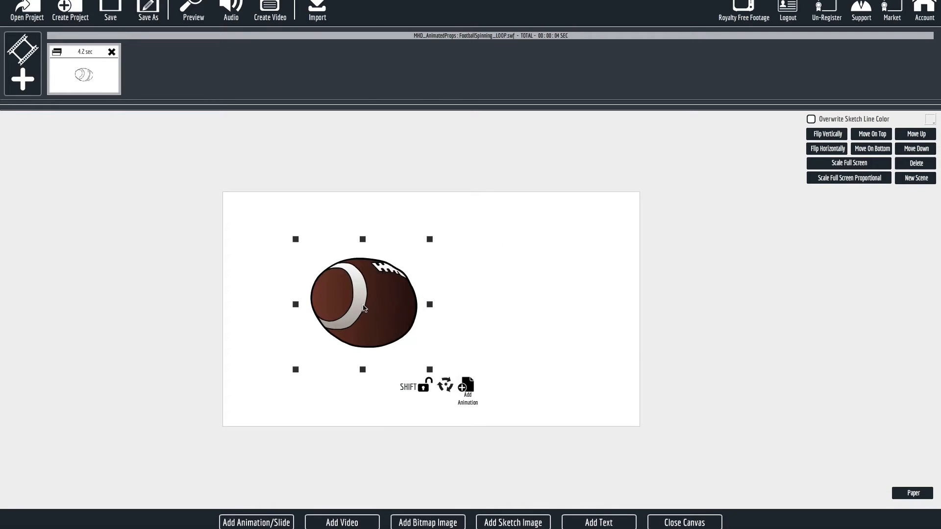
left_click(689, 522)
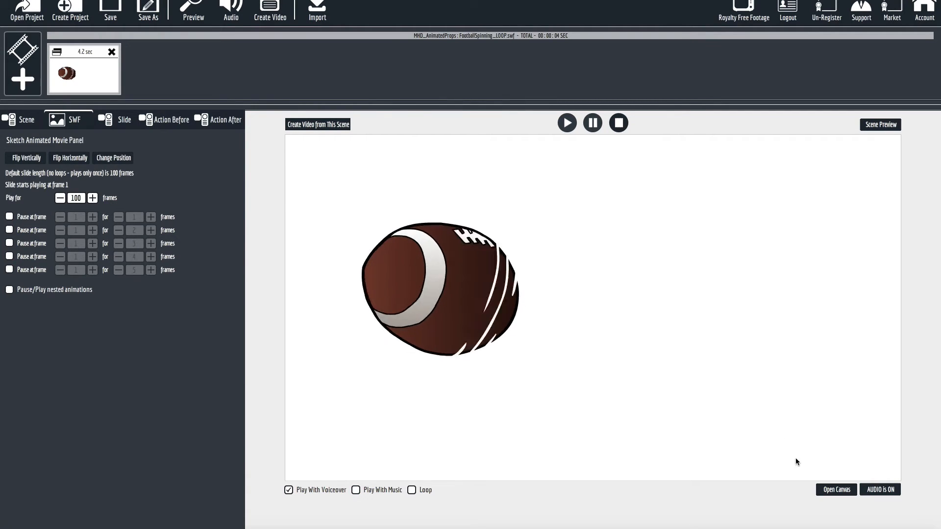
Add a text object reading "Text Here" to the right of the looping football and preview the scene
left_click(831, 492)
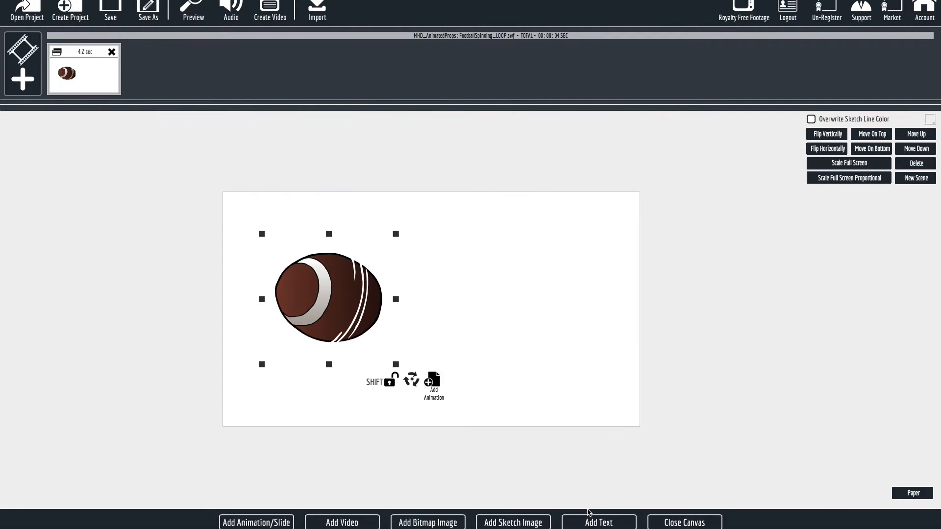
left_click(592, 523)
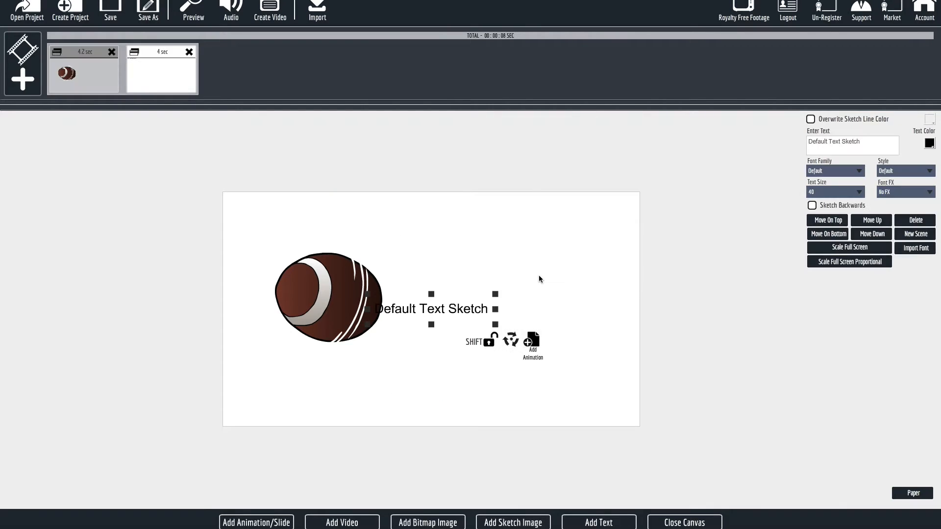
left_click(701, 524)
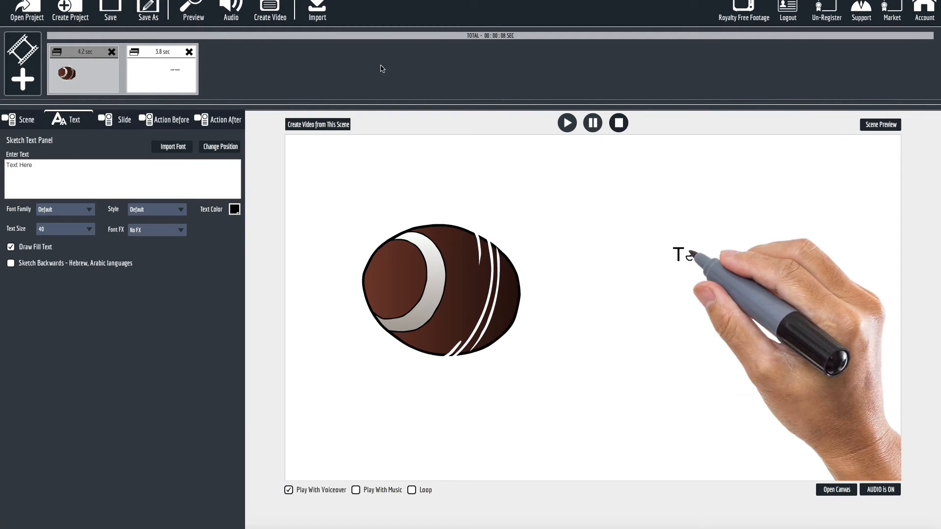
left_click(867, 125)
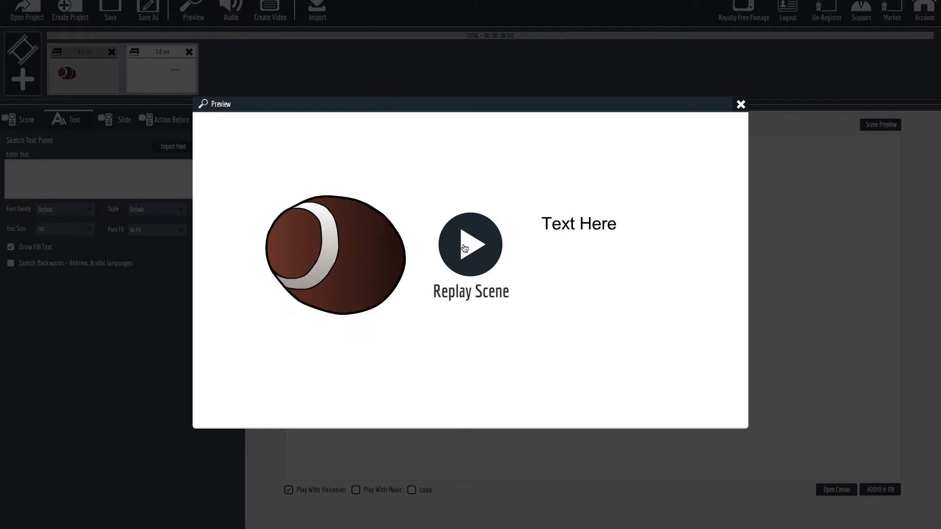
Set the "Text Here" object's delay after action to 72 frames (3 sec) and play the scene preview
left_click(740, 105)
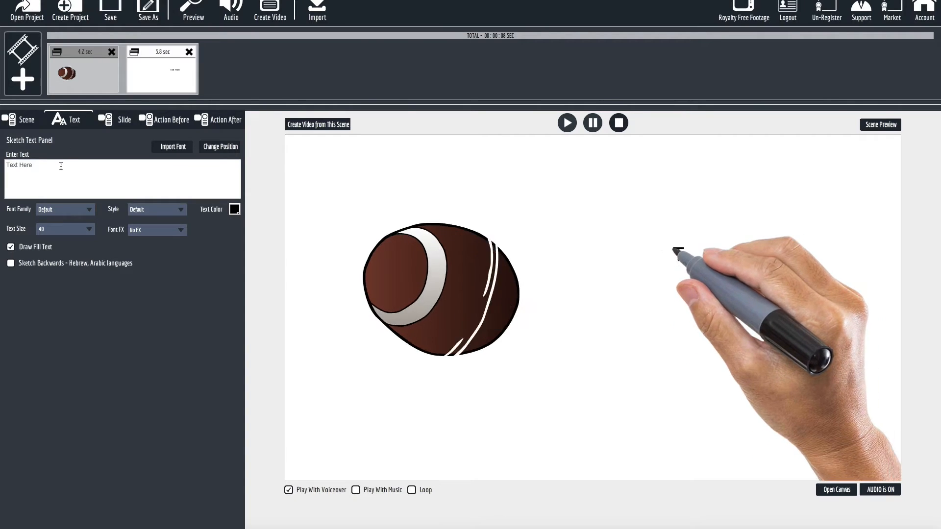
left_click(169, 124)
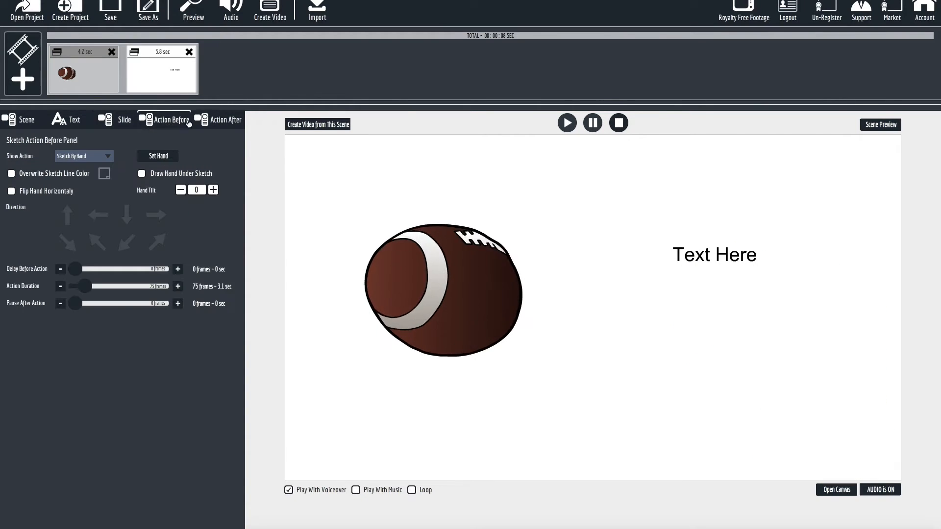
left_click(226, 121)
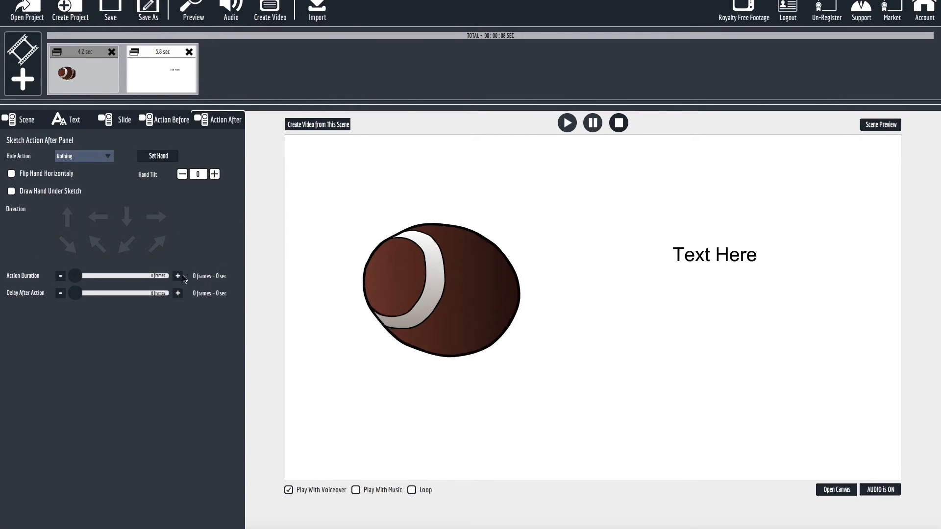
left_click(179, 293)
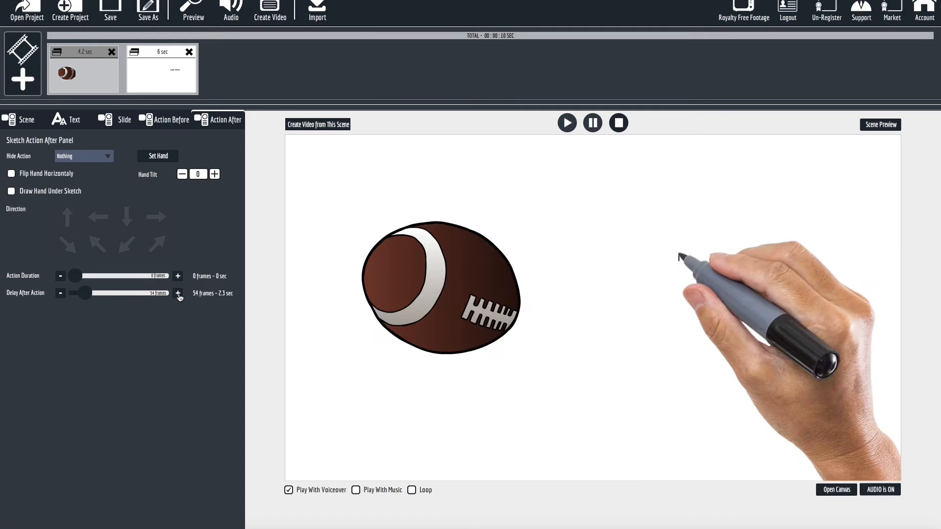
left_click(179, 294)
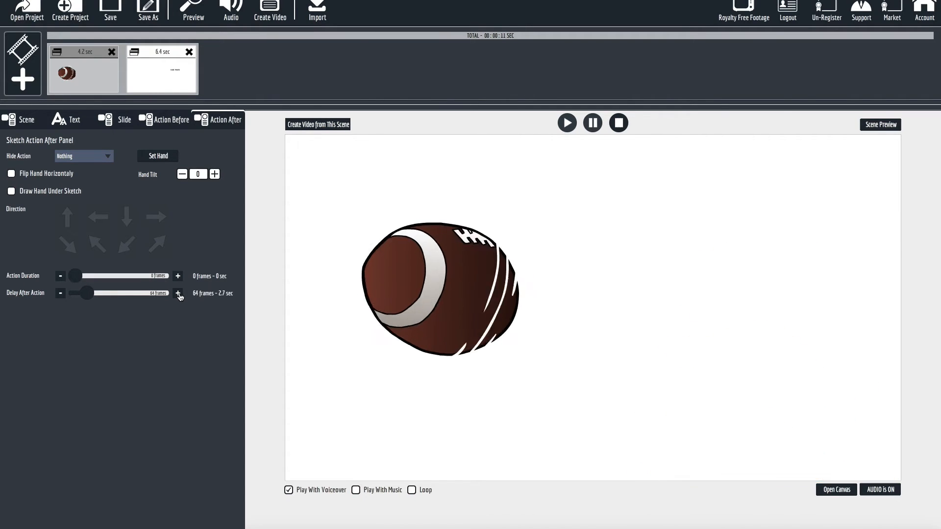
left_click(178, 294)
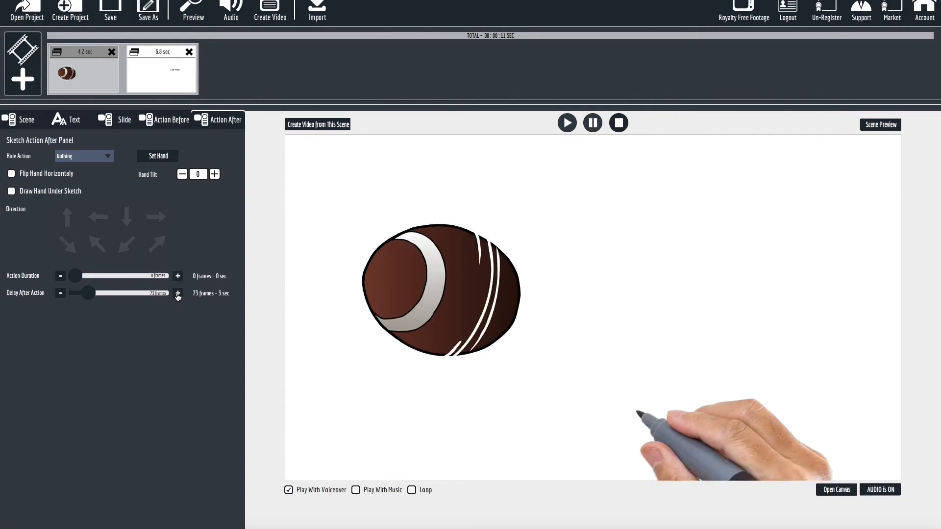
left_click(875, 125)
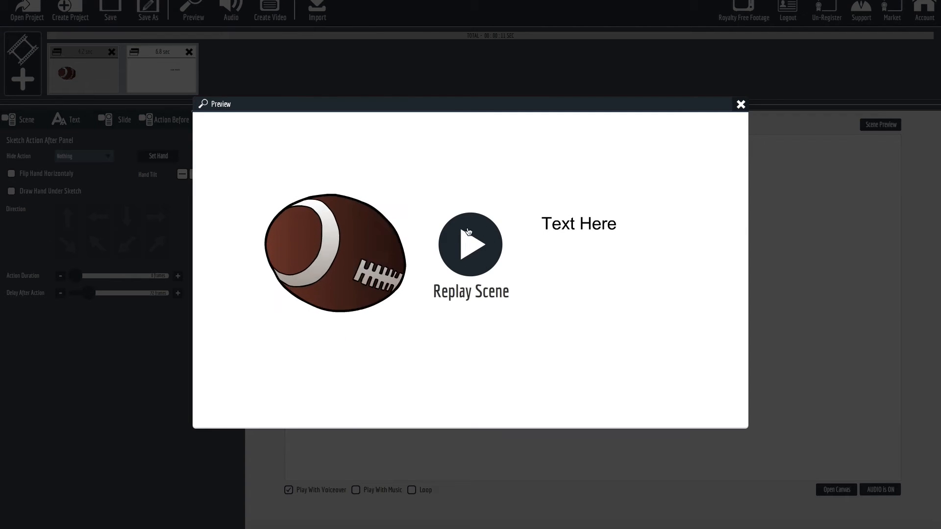
left_click(472, 259)
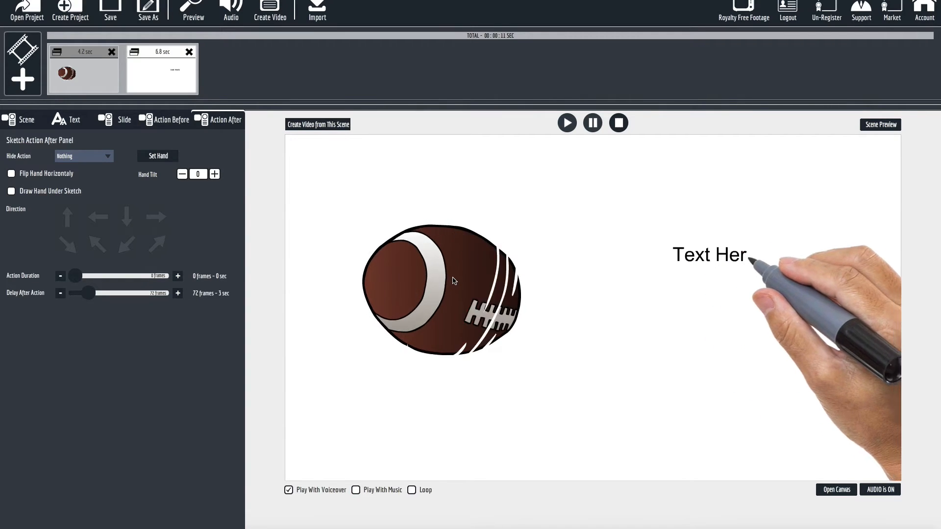
Move the football to the canvas's upper-left area and add ForSaleSign_LOOP.swf as a Flash animation below it
left_click(837, 489)
left_click_drag(342, 322, 327, 280)
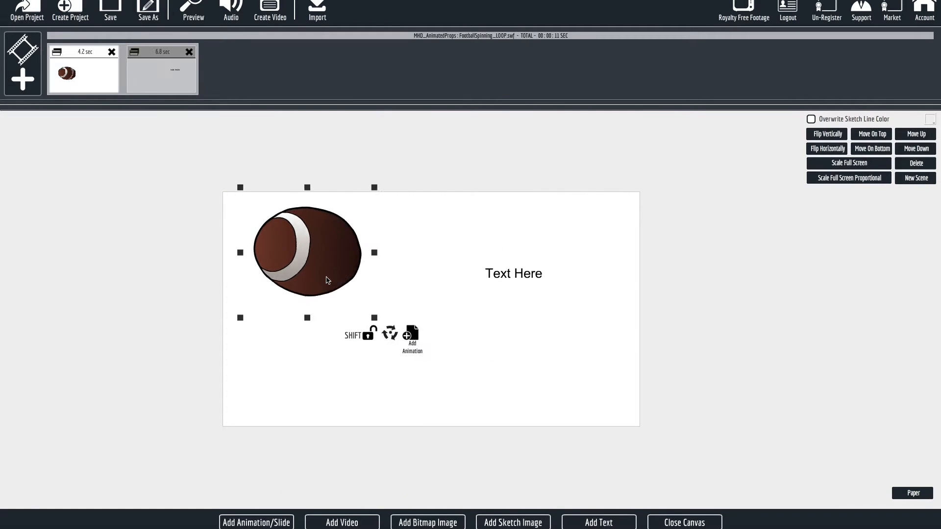
left_click(284, 524)
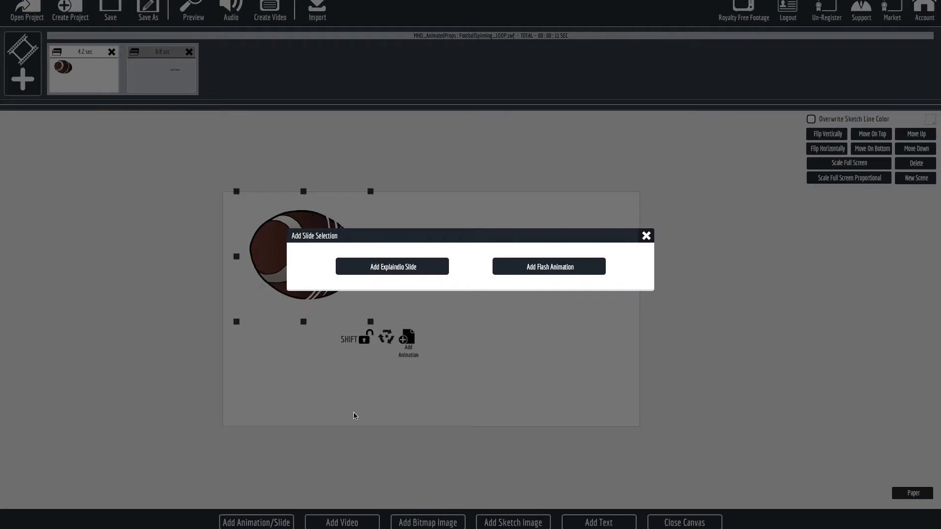
left_click(535, 269)
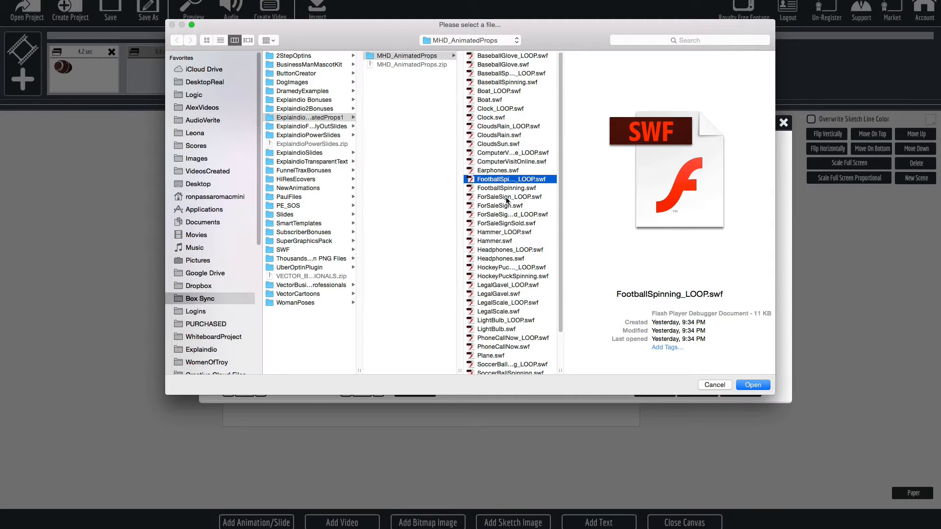
double_click(507, 200)
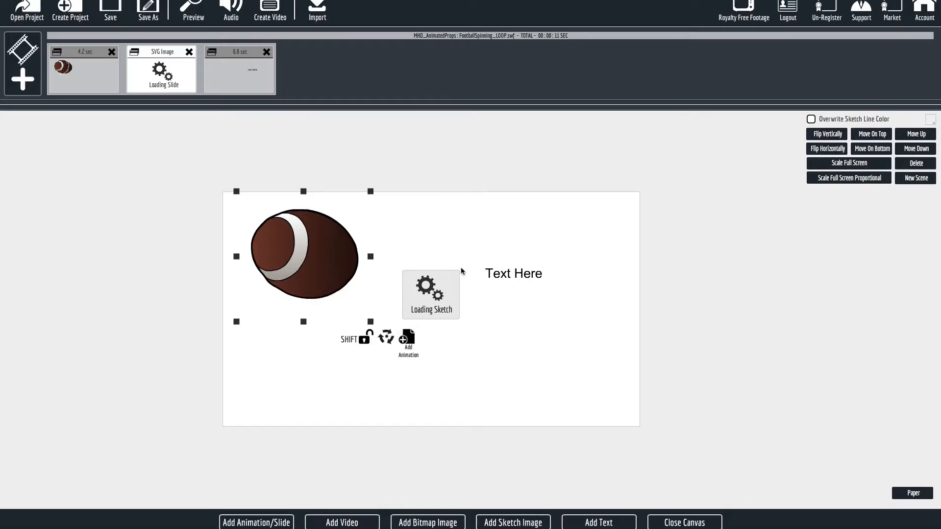
left_click_drag(389, 353, 355, 393)
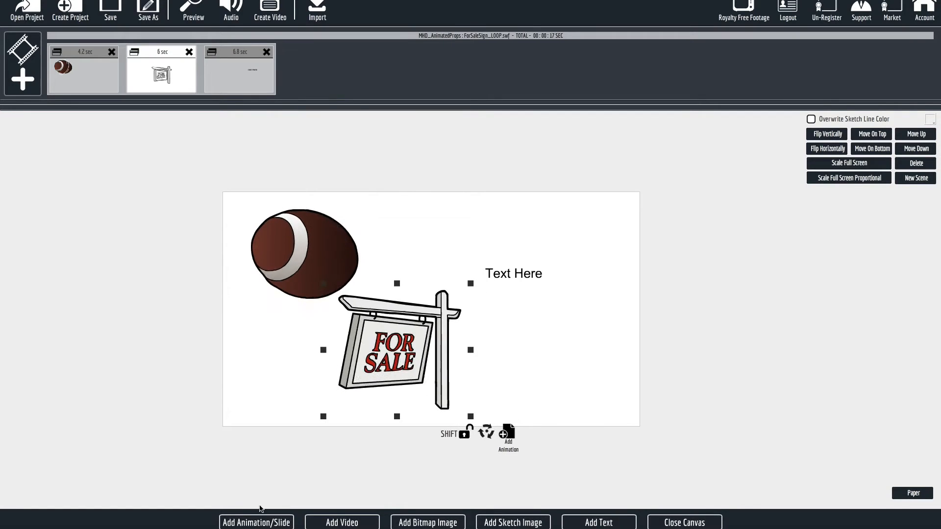
Add Hammer_LOOP.swf to the canvas as a Flash animation with Don't Sketch enabled
left_click(257, 523)
left_click(577, 277)
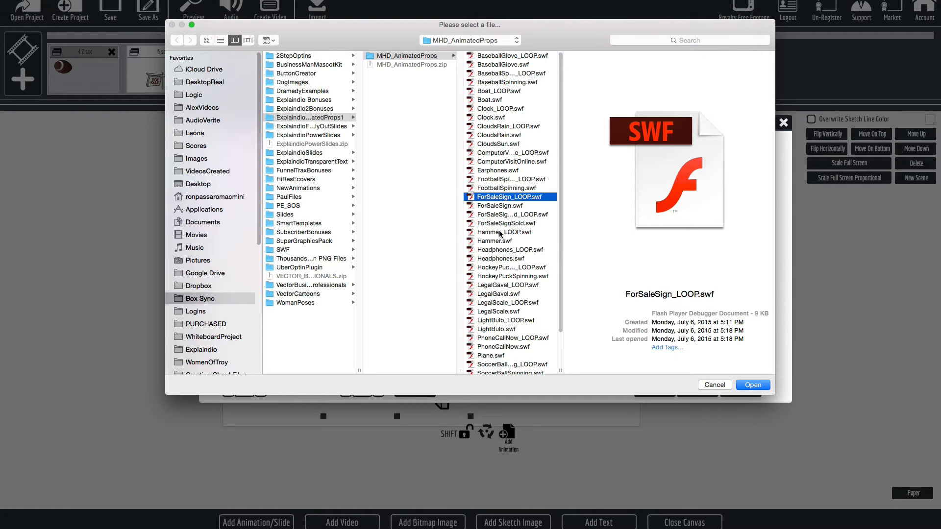
double_click(500, 232)
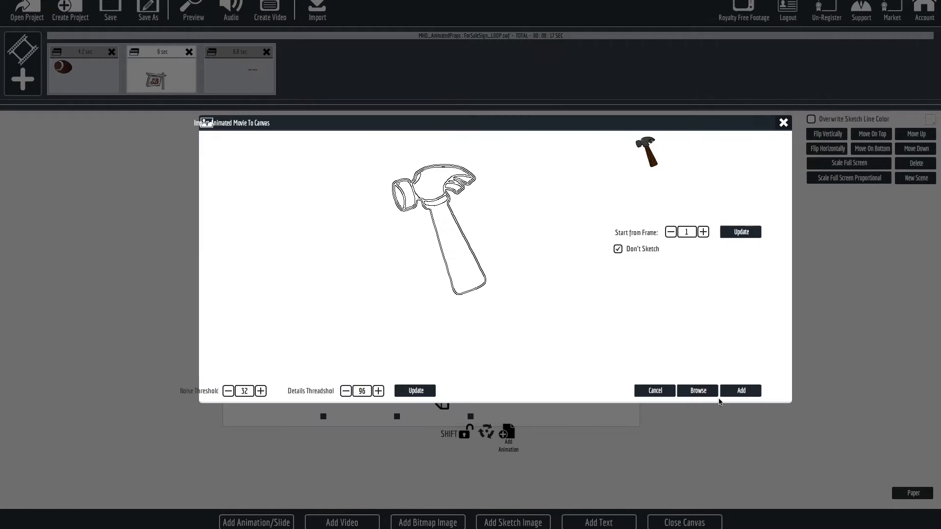
left_click(742, 392)
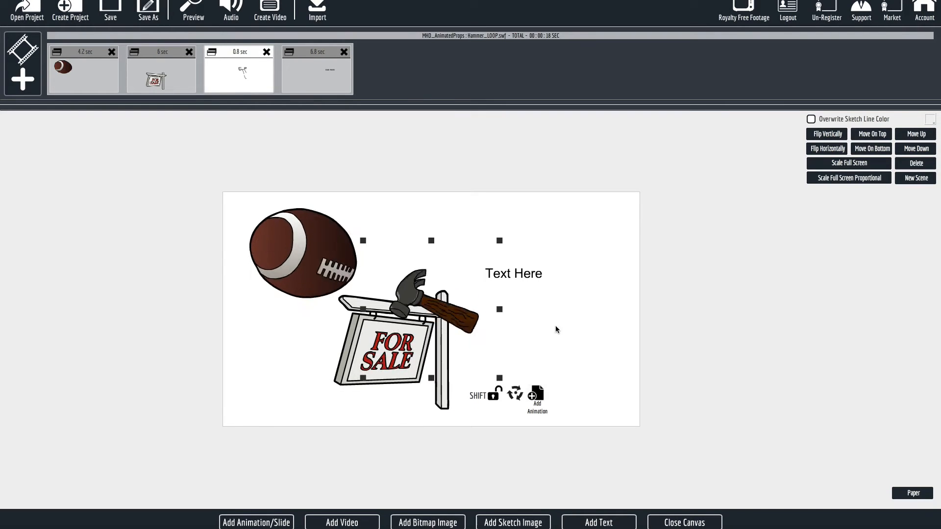
Arrange the For Sale sign at the lower centre, the hammer to its right, and "Text Here" above them
left_click(301, 381)
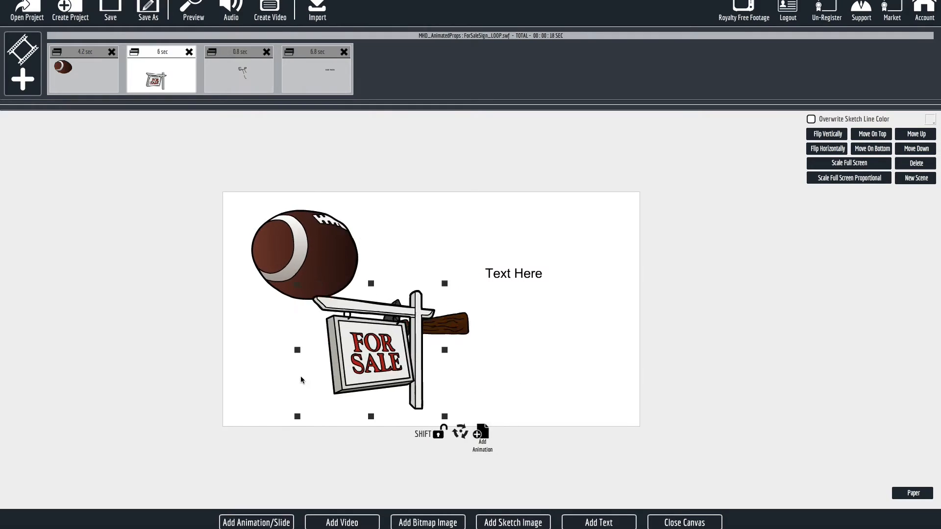
left_click(456, 335)
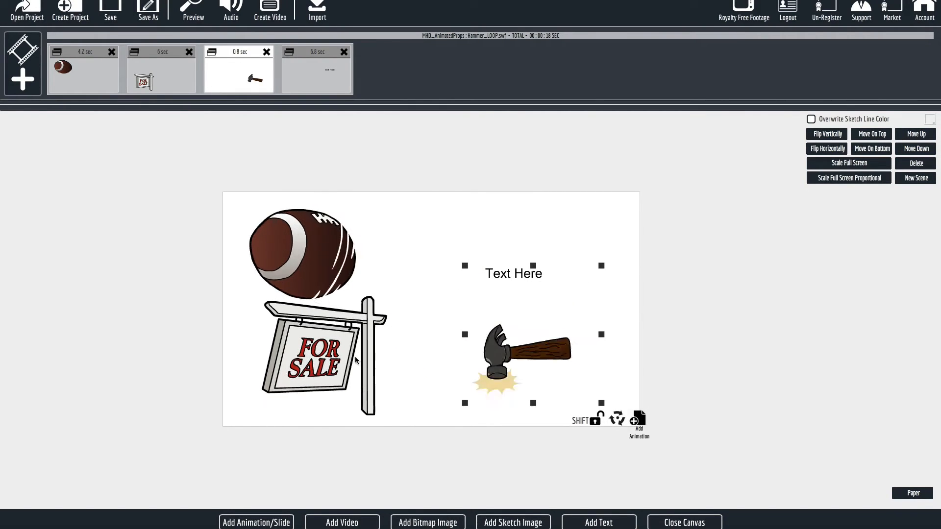
left_click_drag(388, 359, 482, 359)
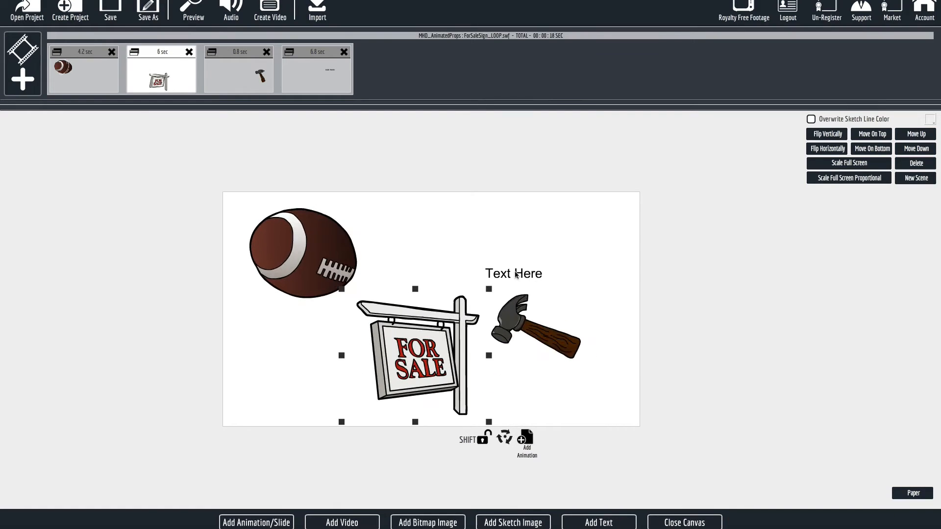
left_click_drag(515, 271, 494, 235)
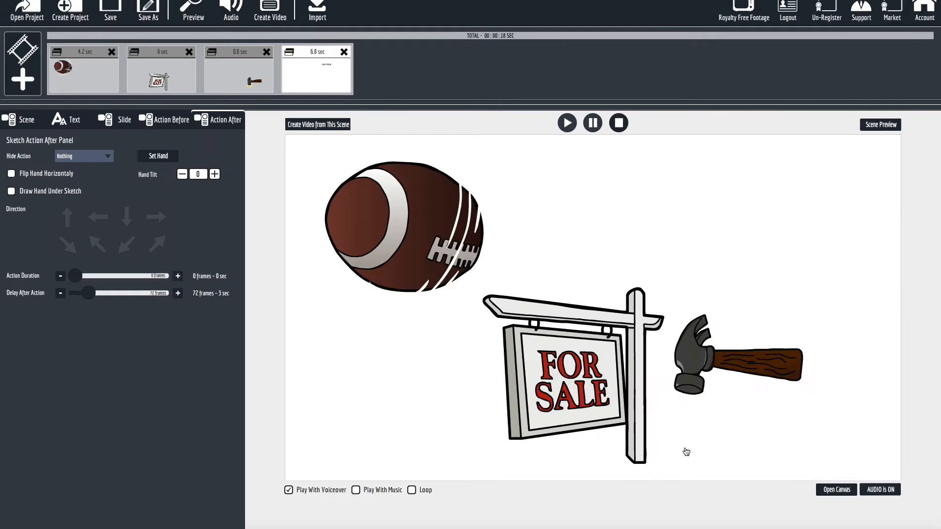
Close the canvas and play the scene preview with the football, sign, hammer and text
left_click(705, 523)
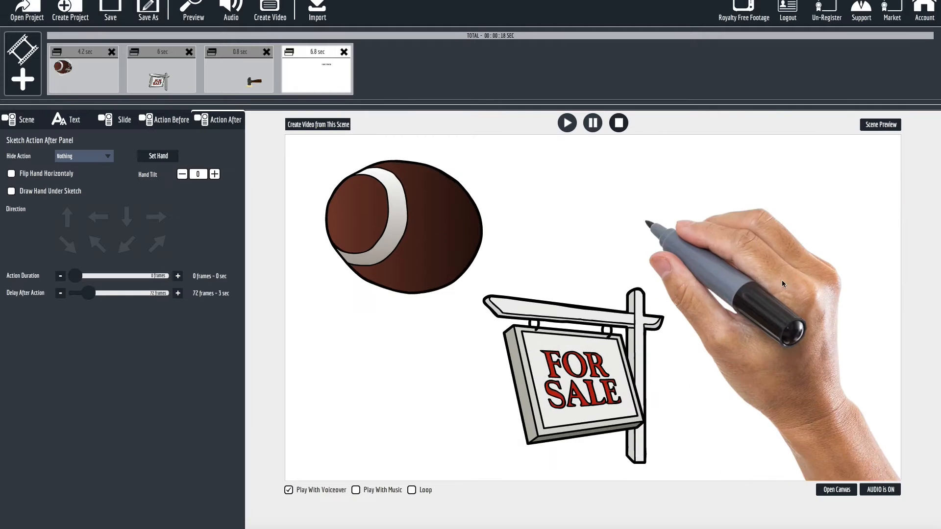
left_click(874, 126)
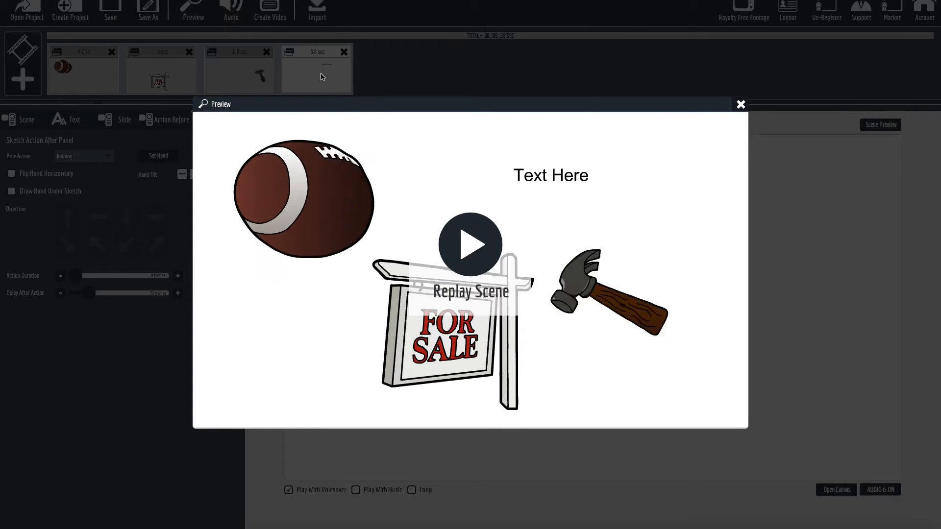
left_click(740, 104)
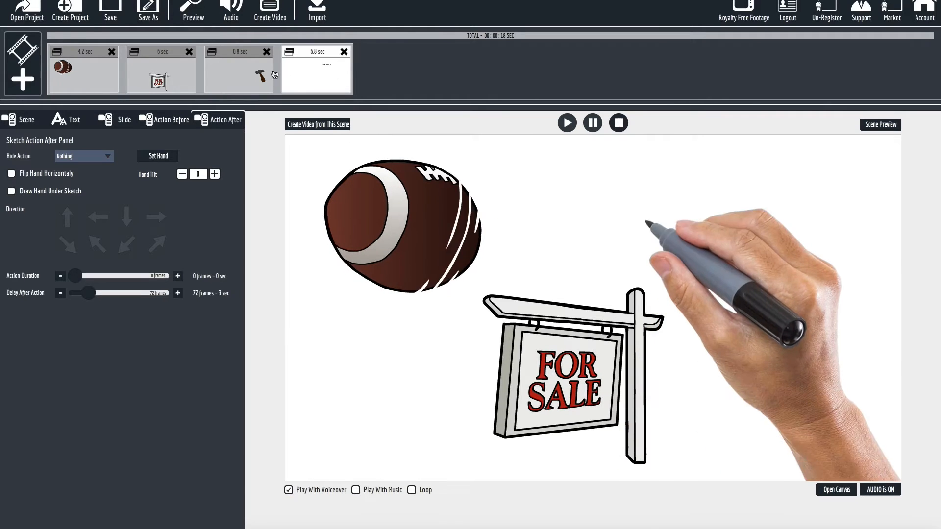
Reorder the timeline so the text comes directly after the football and before the sign, and preview the scene
left_click_drag(138, 75, 138, 75)
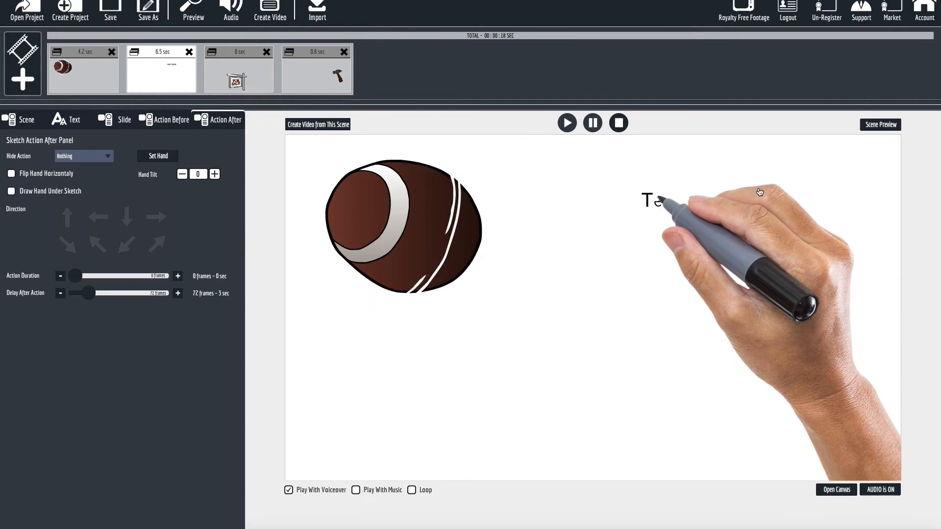
left_click(891, 125)
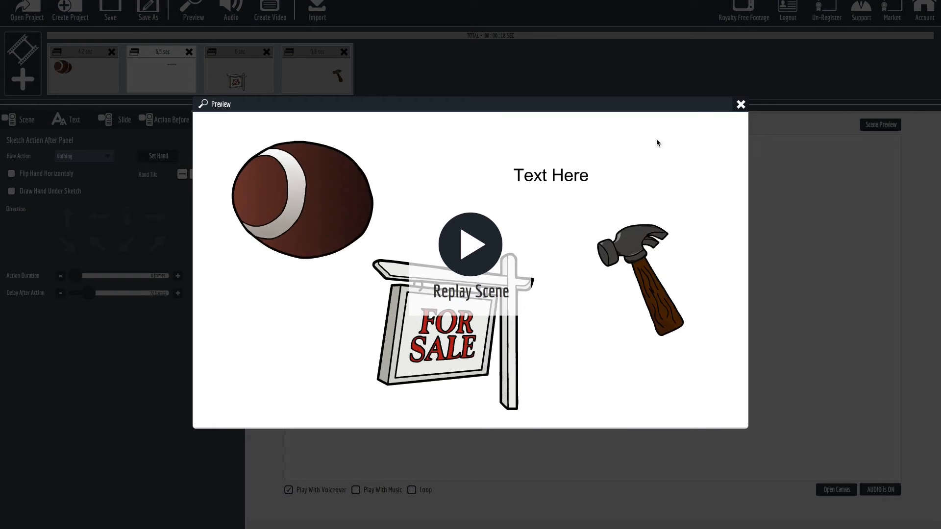
left_click(741, 104)
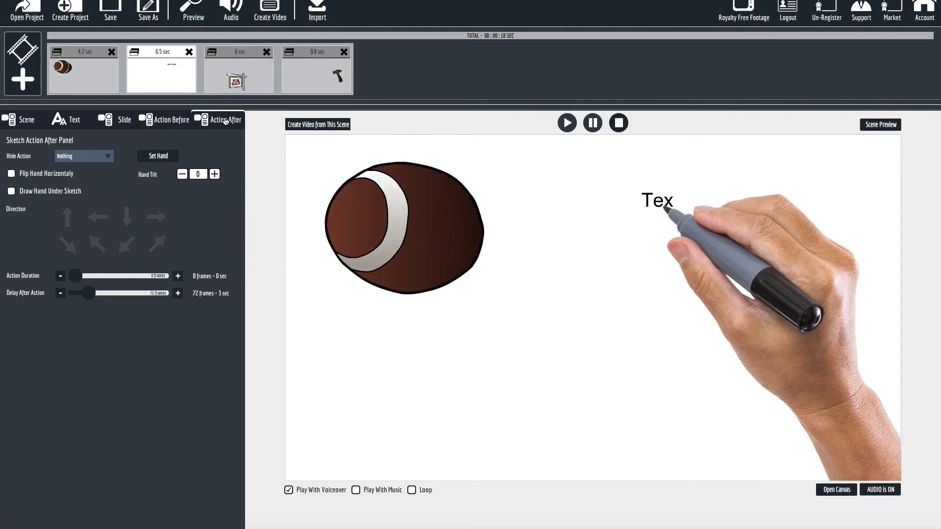
Set the hammer animation's delay after action to 72 frames (3 sec) and preview the scene
left_click(328, 77)
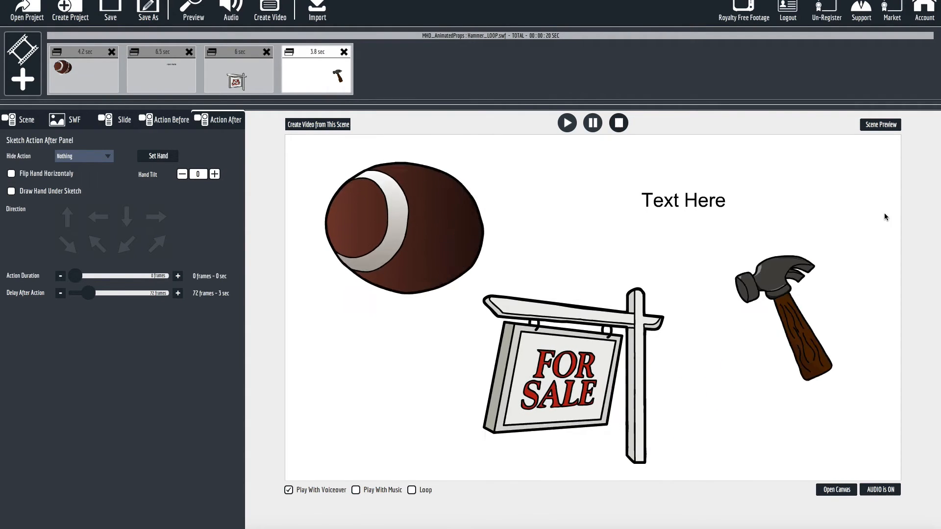
left_click(872, 123)
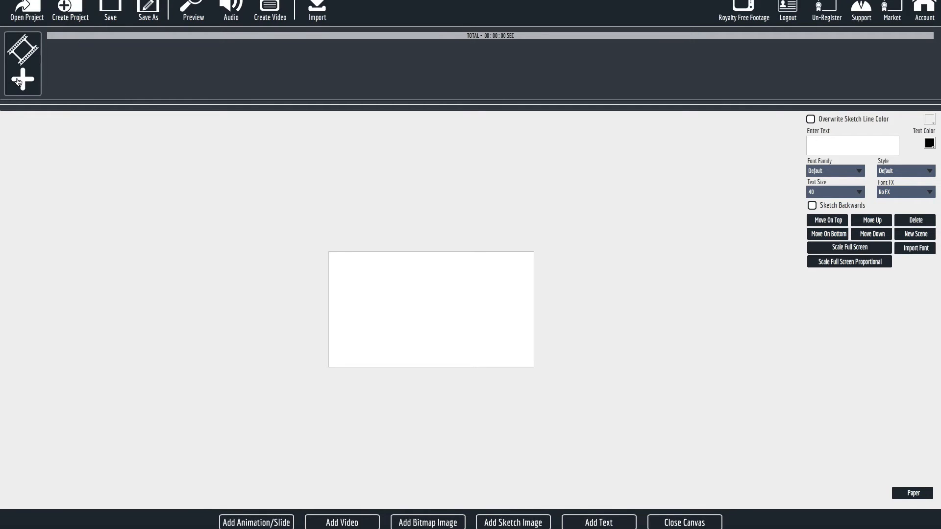
Create a new canvas scene, add Boat_LOOP.swf as a Flash animation on the left half, and close the canvas
left_click(20, 81)
left_click(398, 266)
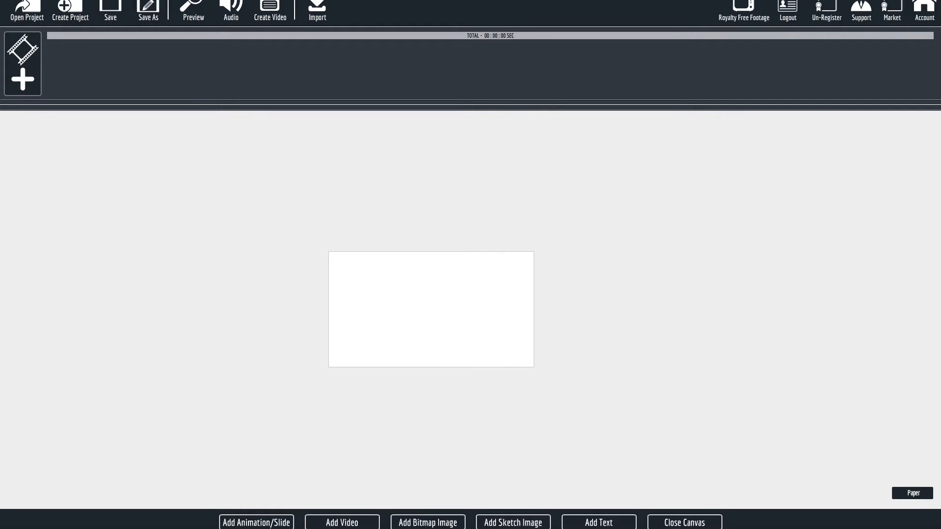
left_click(274, 525)
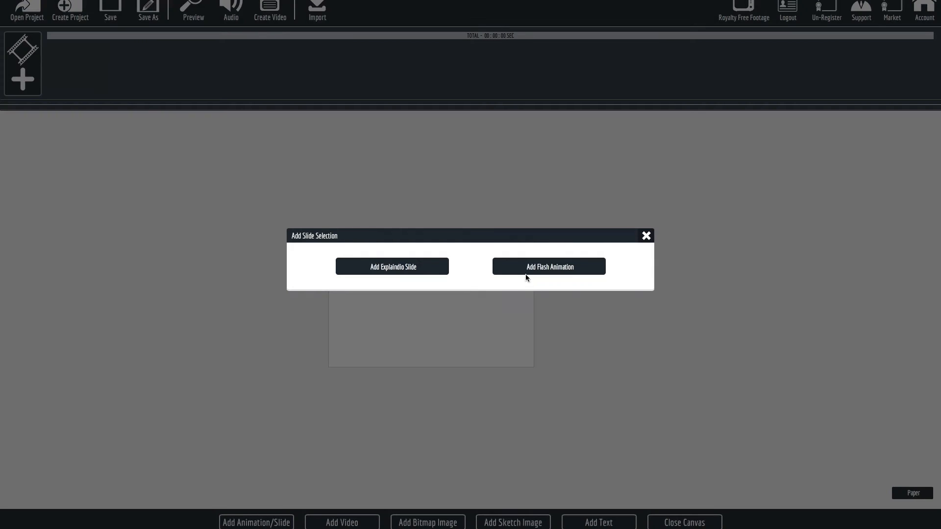
left_click(550, 266)
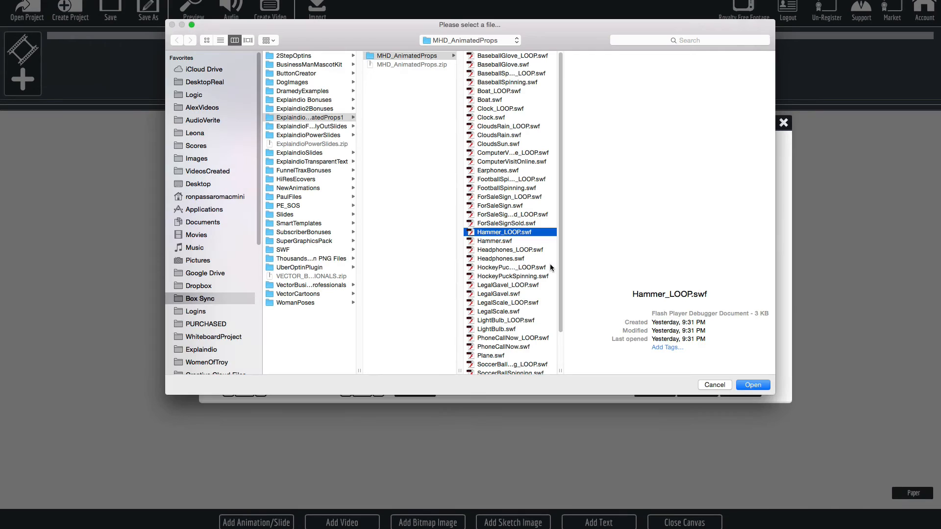
double_click(496, 92)
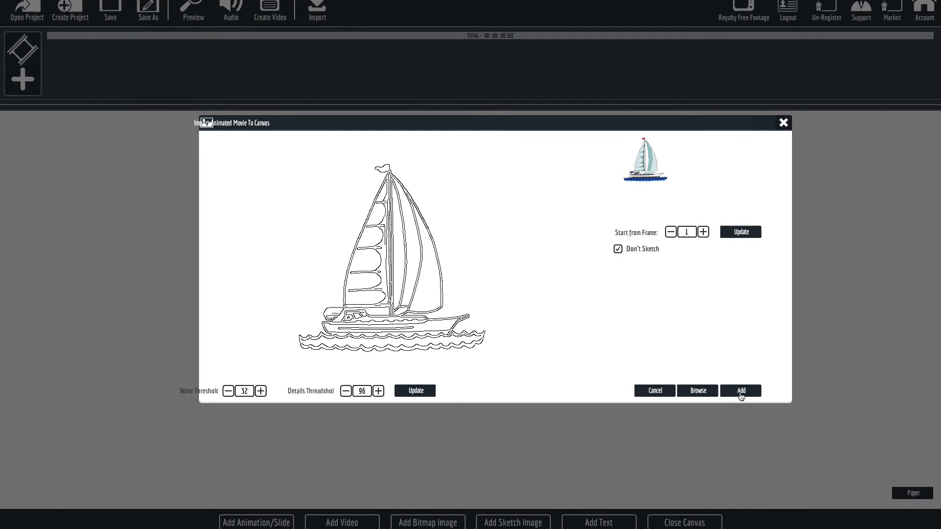
left_click(741, 393)
left_click_drag(437, 314, 391, 316)
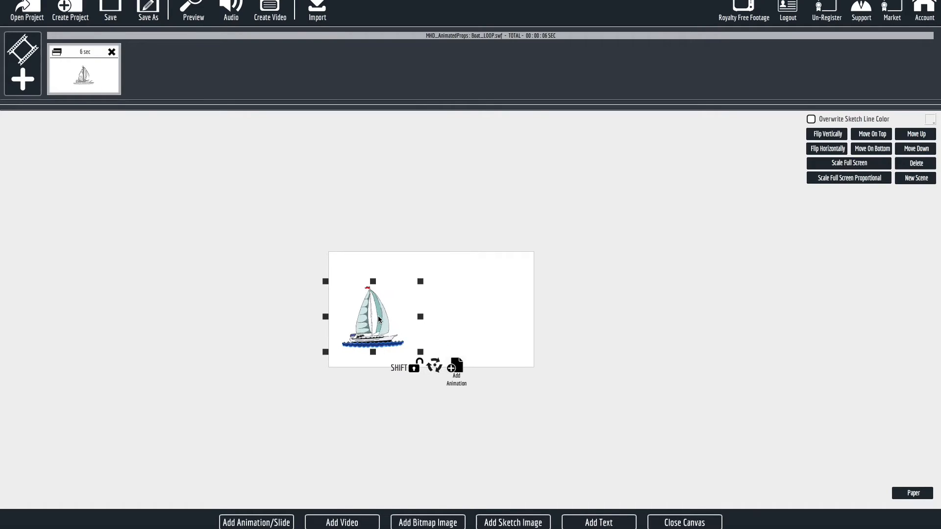
left_click(689, 521)
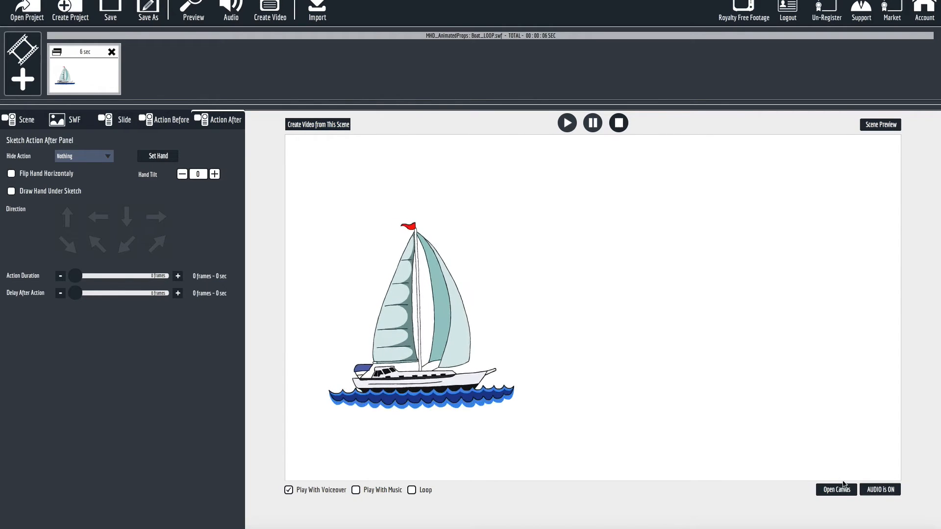
Reopen the canvas and add a motion animation to the boat, starting off the canvas's left edge and ending on its left half
left_click(834, 489)
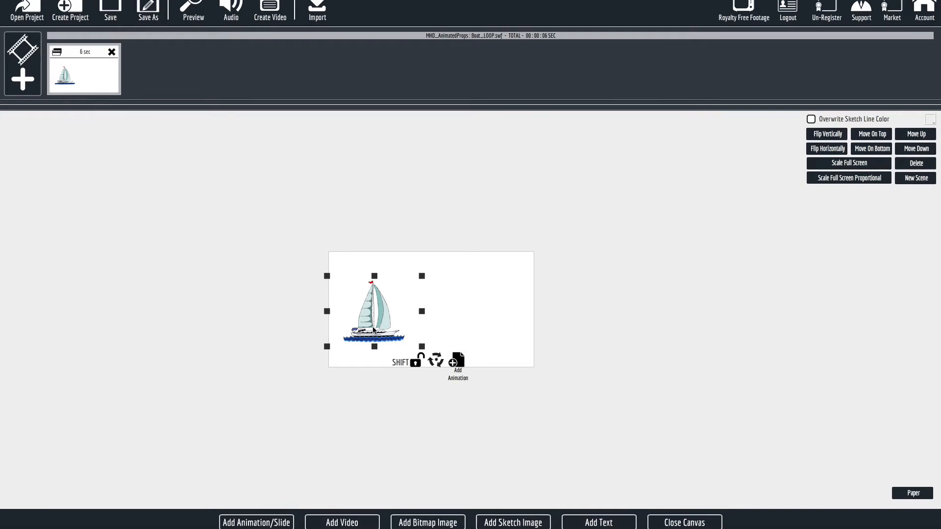
mouse_move(374, 330)
left_mouse_down()
mouse_move(269, 329)
mouse_move(360, 321)
mouse_move(402, 329)
mouse_move(364, 330)
left_mouse_up()
left_click(380, 362)
scroll(585, 342, "down", 5)
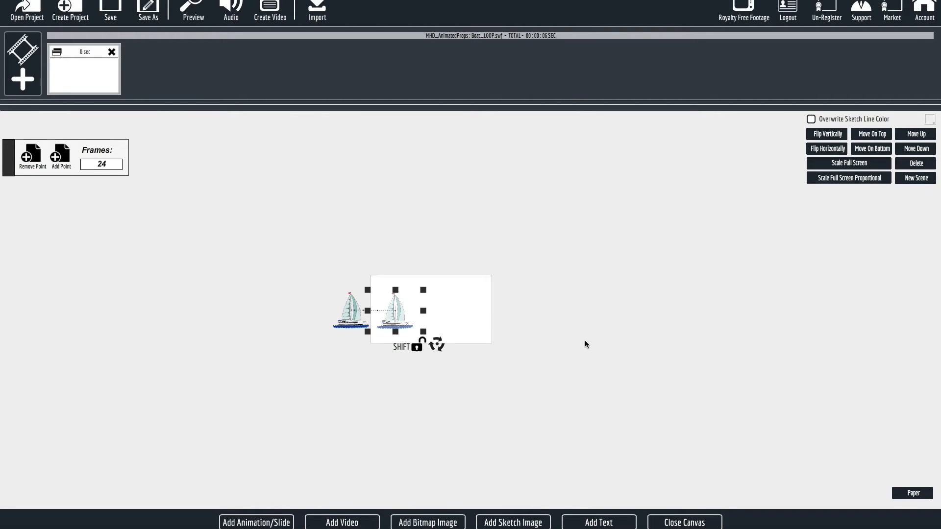
scroll(585, 343, "up", 13)
scroll(585, 342, "down", 11)
scroll(585, 346, "up", 6)
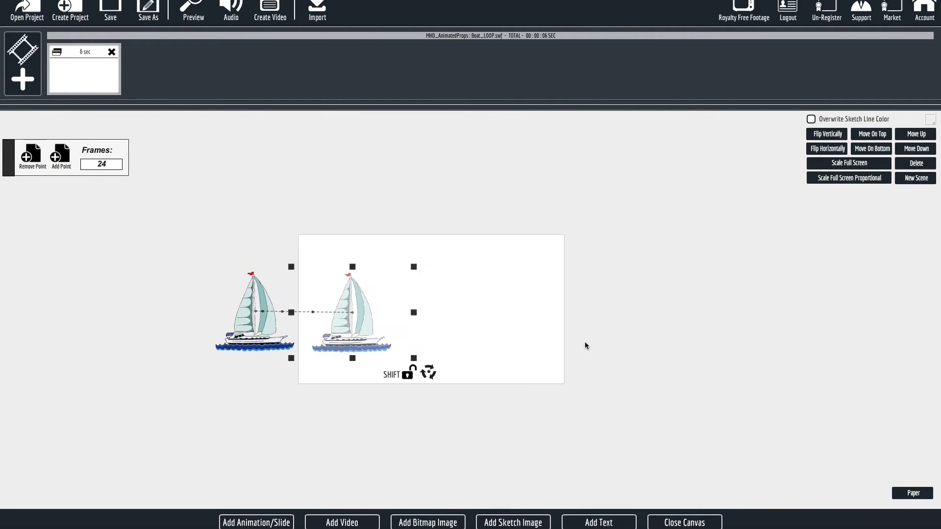
scroll(584, 346, "down", 4)
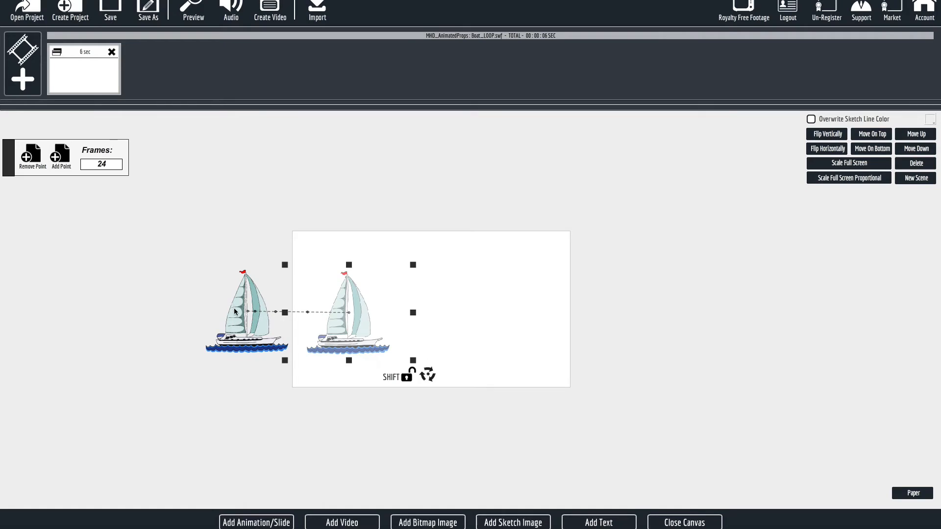
Adjust the boat's start and end points so its path runs level onto the canvas, and close the canvas
left_click_drag(234, 309, 236, 314)
left_click(361, 324)
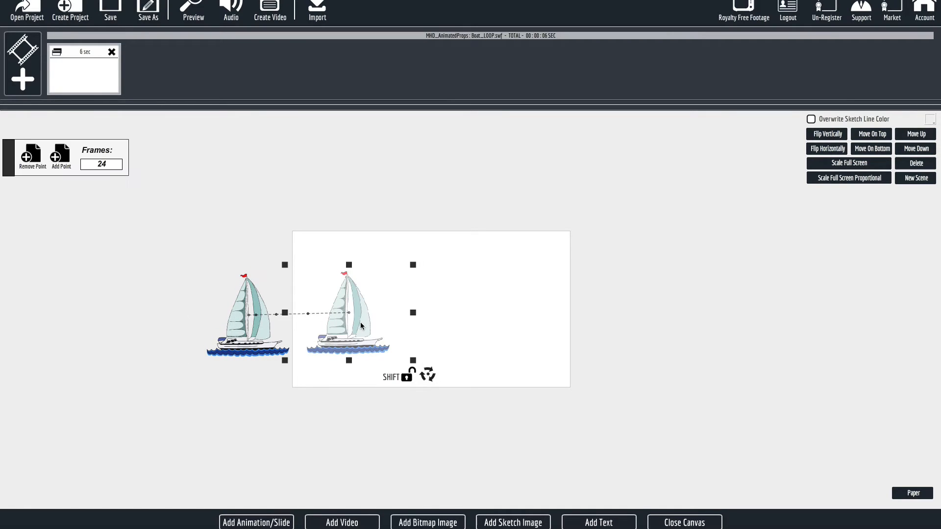
left_click_drag(360, 323, 367, 326)
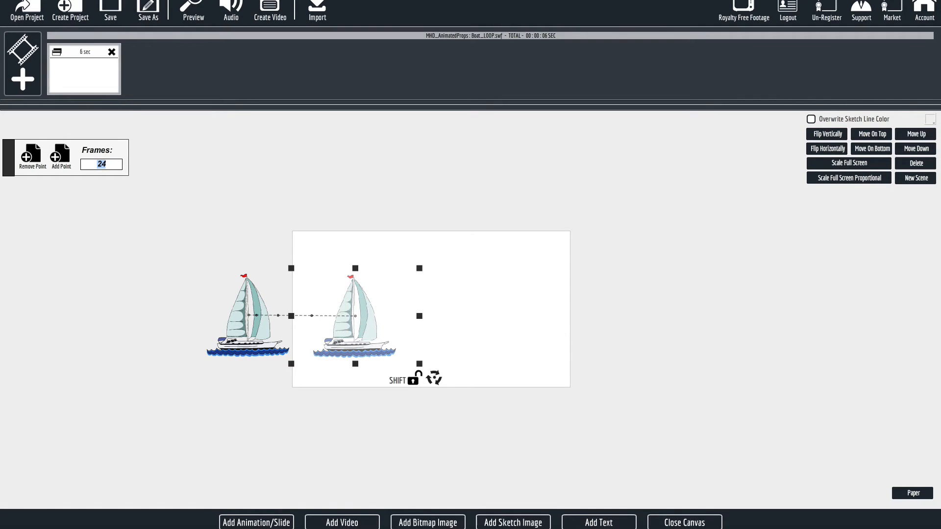
left_click(702, 524)
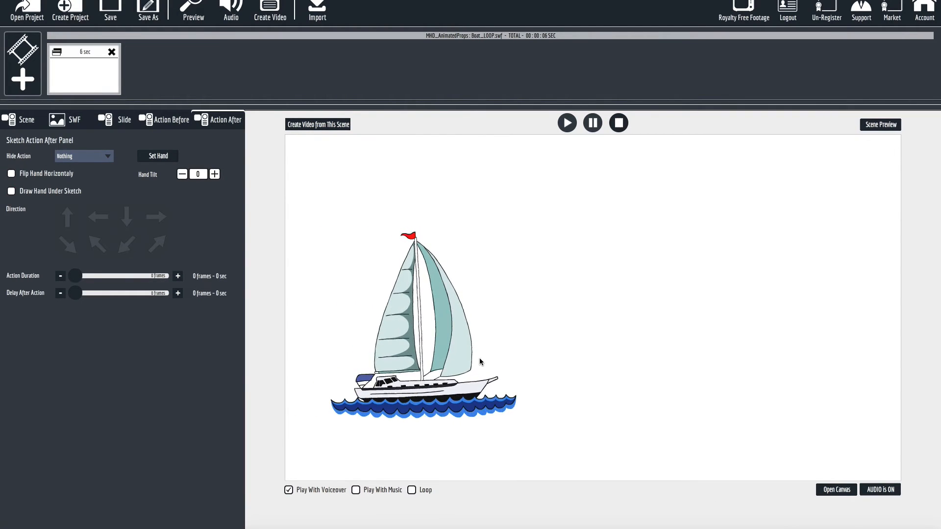
Reopen the canvas and add the text "Happy Travels!" in the upper right part of the scene
left_click(823, 488)
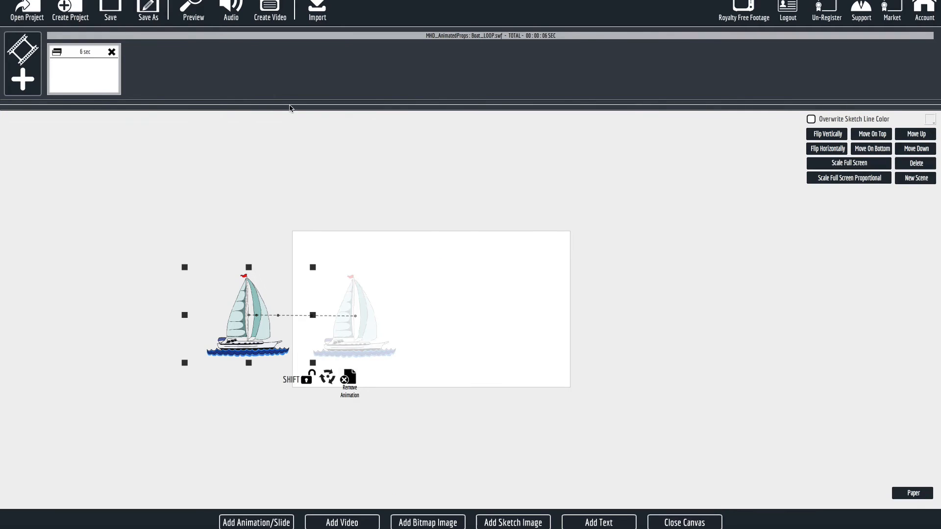
left_click(604, 524)
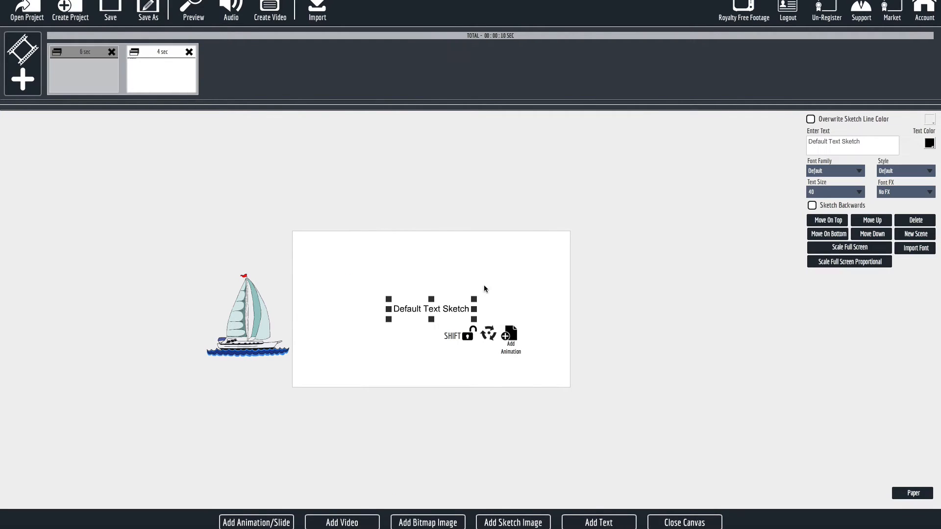
left_click_drag(466, 310, 522, 279)
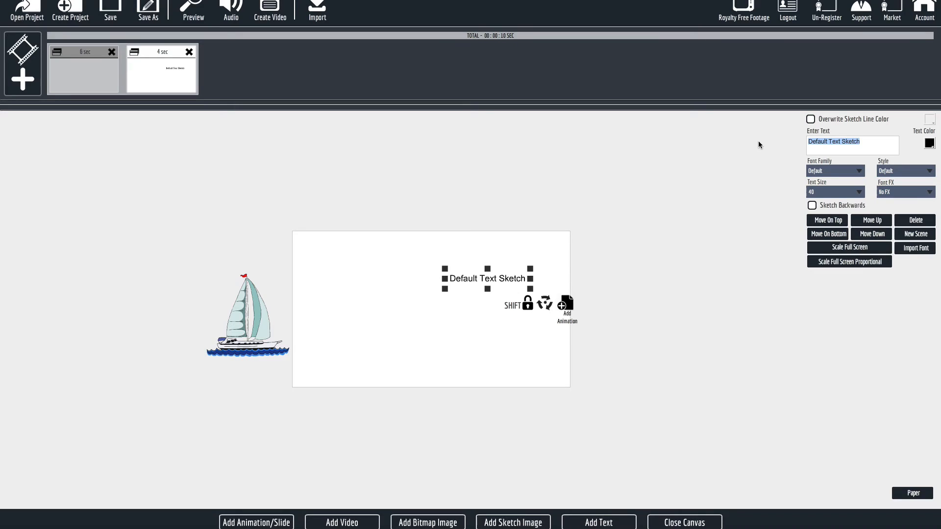
type("Happ")
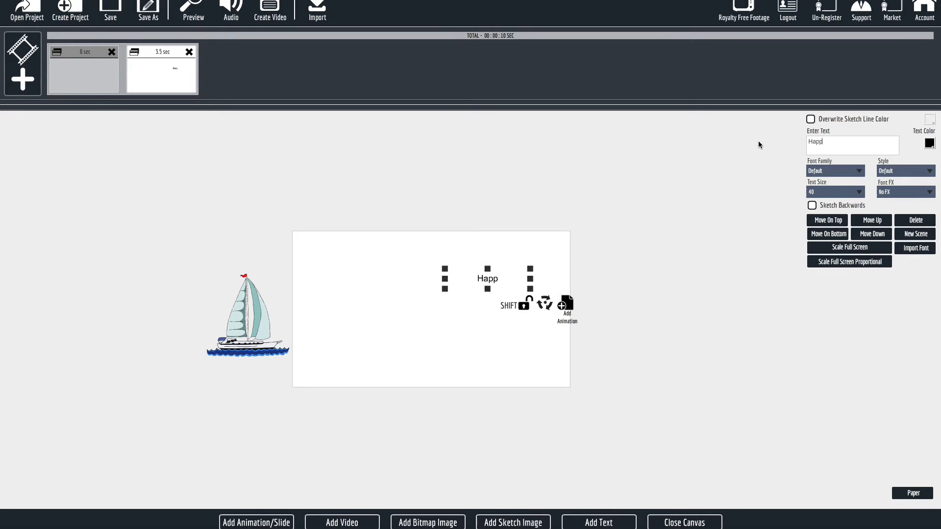
type("y Travels!")
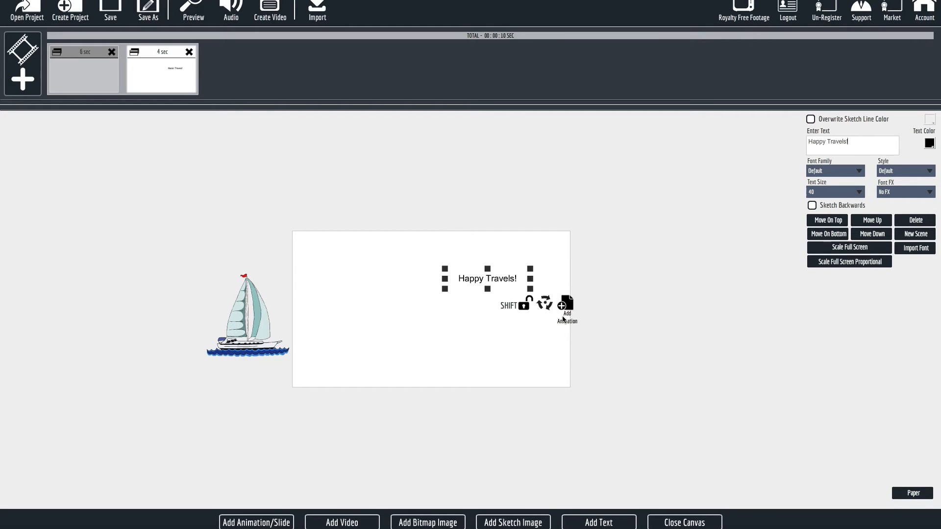
Close the canvas and play the scene preview with the boat and the text
left_click(706, 522)
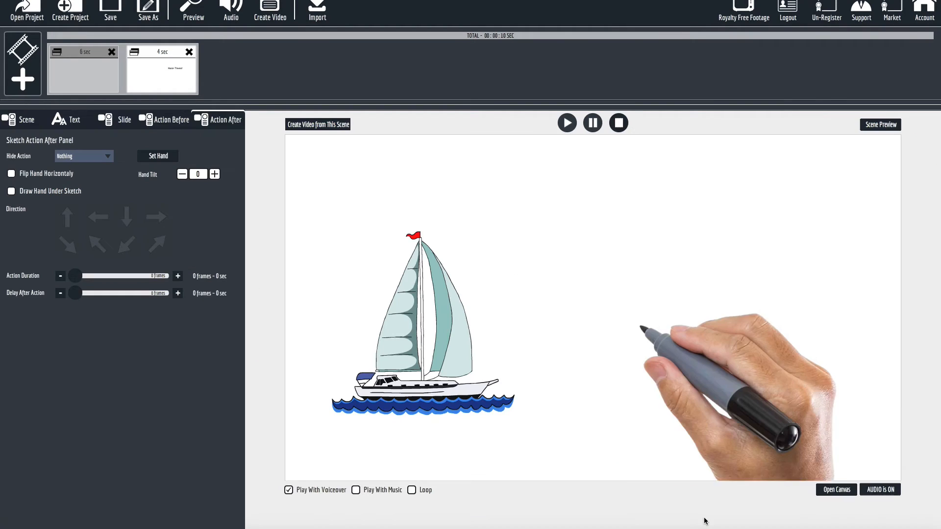
left_click(880, 126)
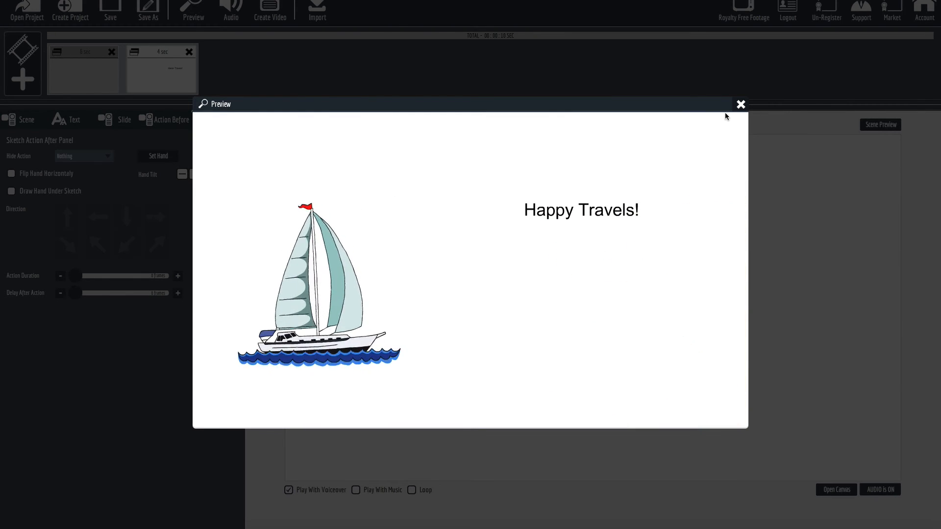
left_click(740, 104)
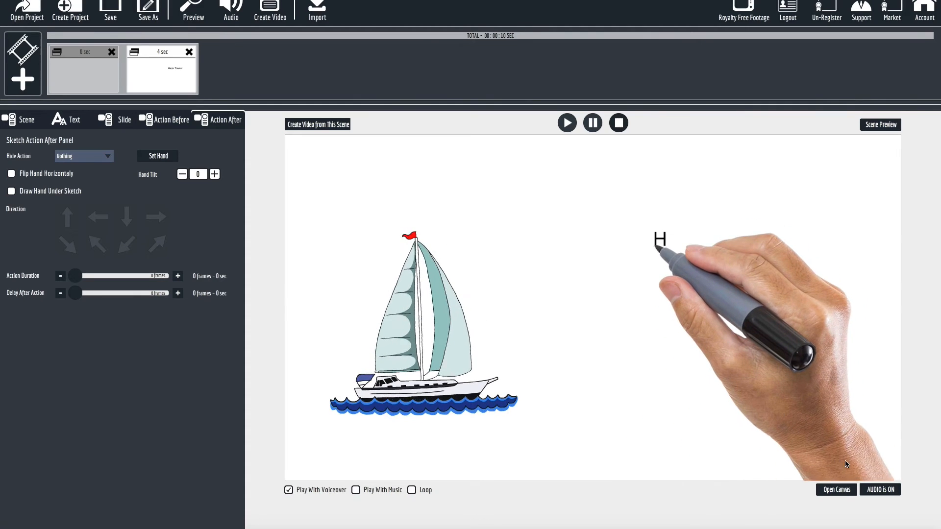
Reopen the canvas and move the "Happy Travels!" text slightly down and to the right
left_click(837, 490)
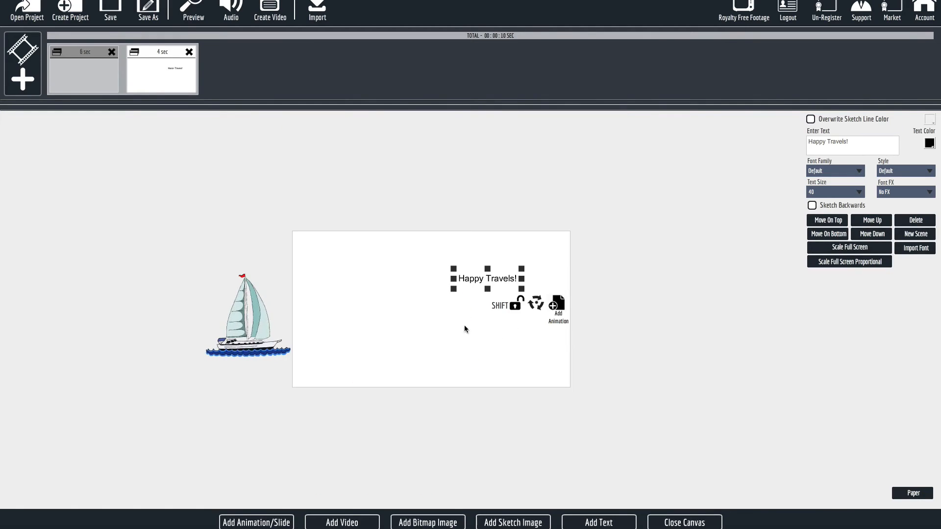
left_click(256, 346)
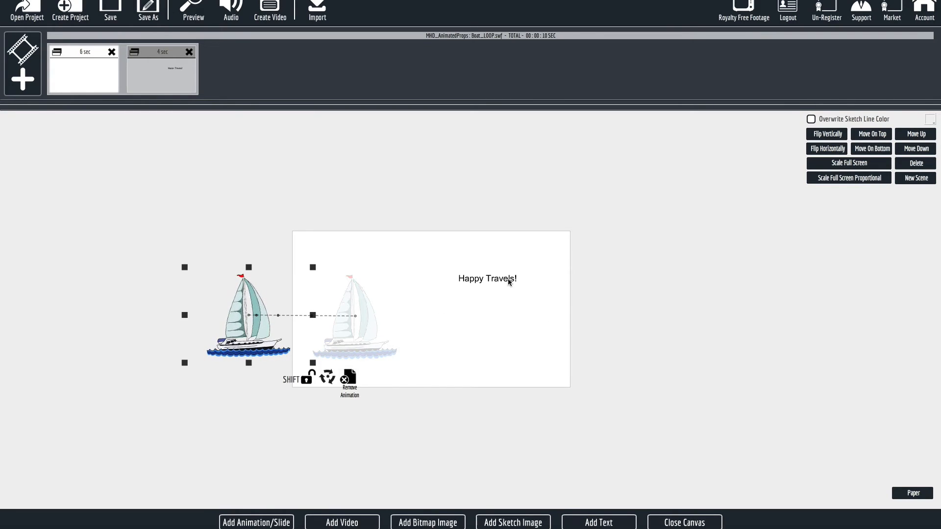
left_click_drag(486, 278, 503, 300)
Add Sun_LOOP.swf as a Flash animation, shrink it to about half size and place it just above the canvas's upper edge
left_click(277, 521)
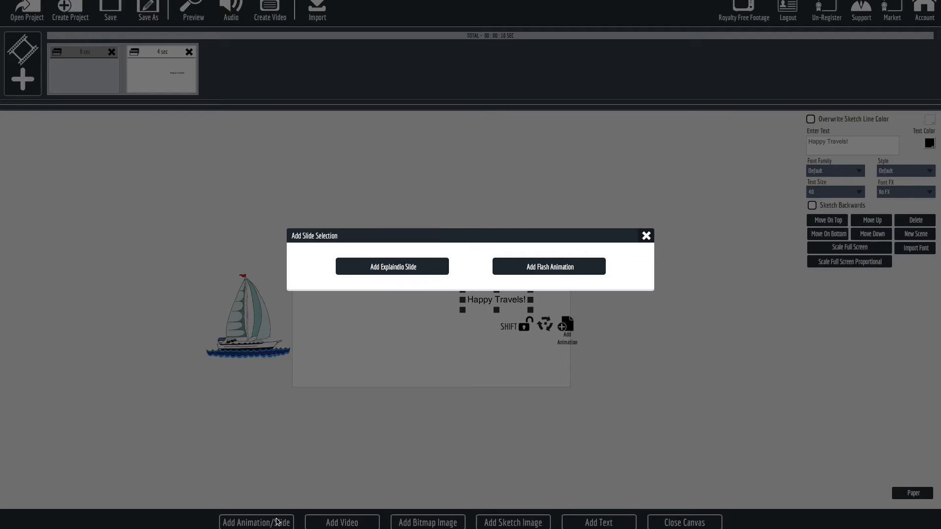
left_click(561, 269)
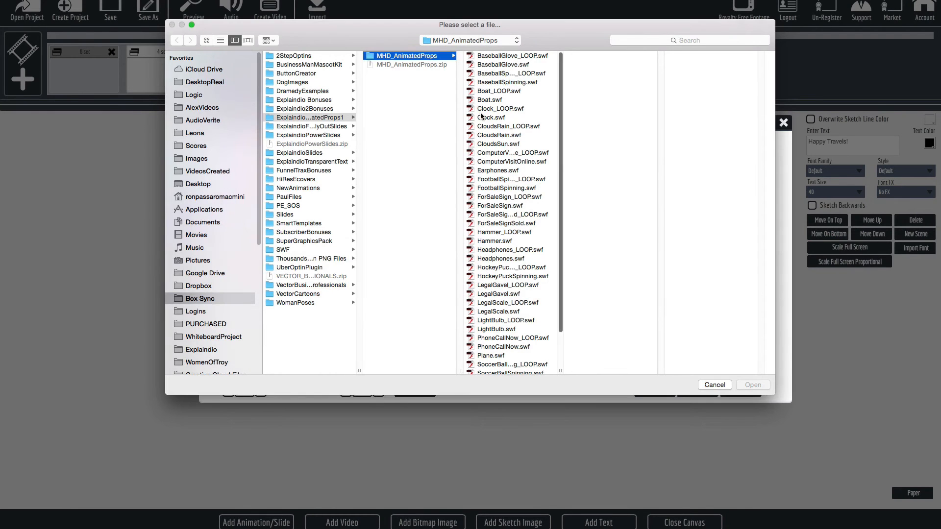
scroll(515, 326, "down", 2)
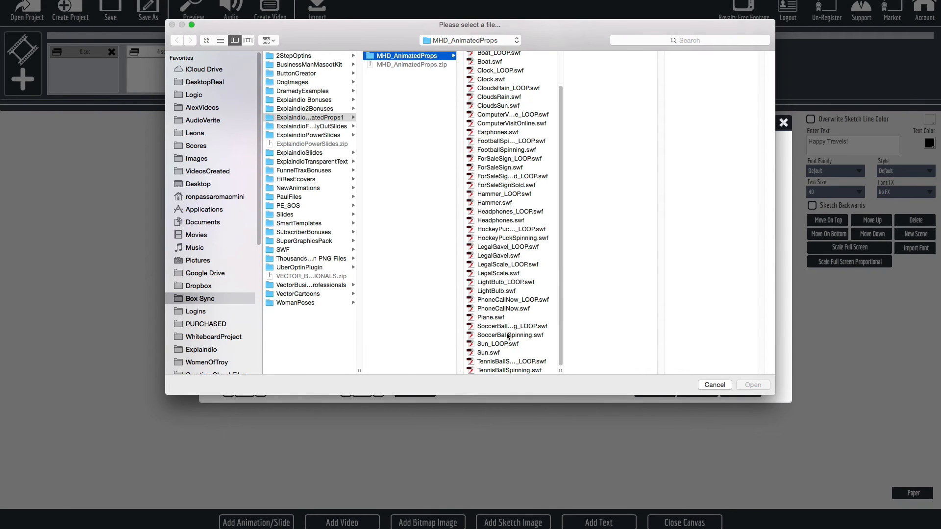
double_click(504, 345)
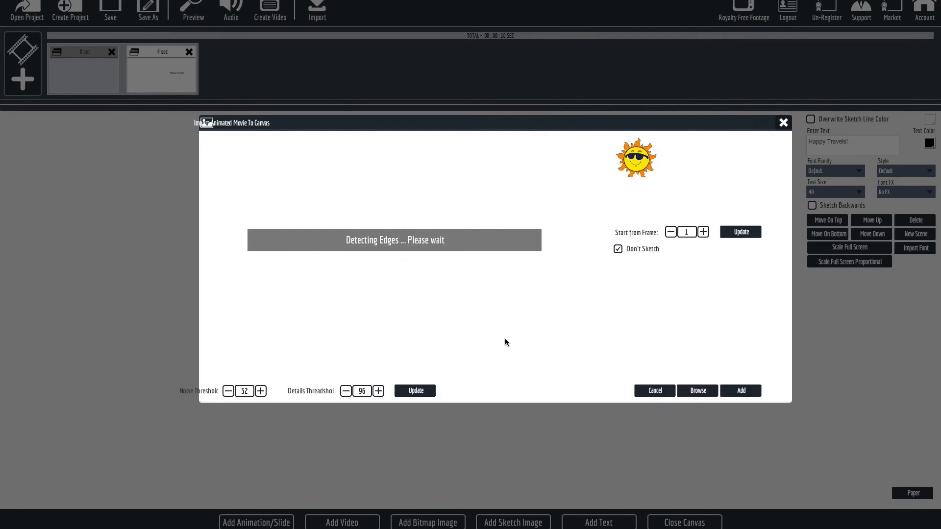
left_click(743, 393)
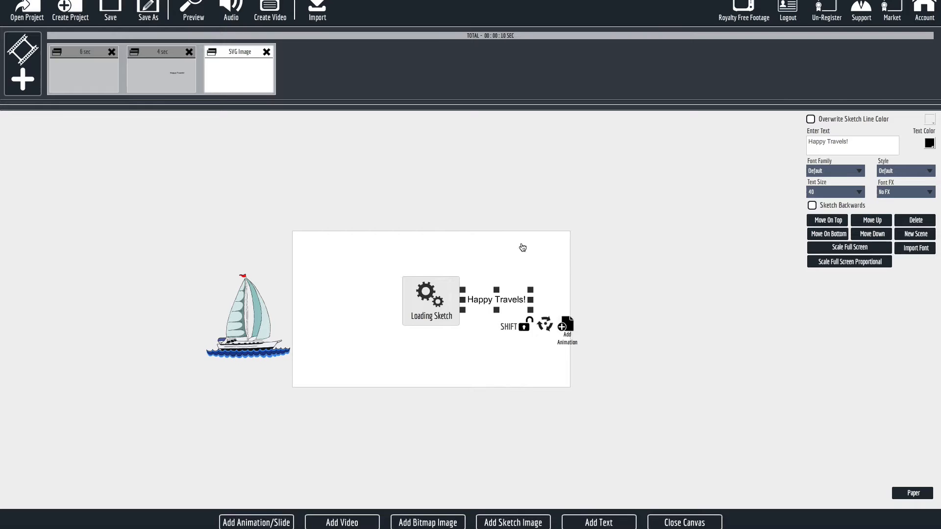
left_click_drag(449, 307, 451, 181)
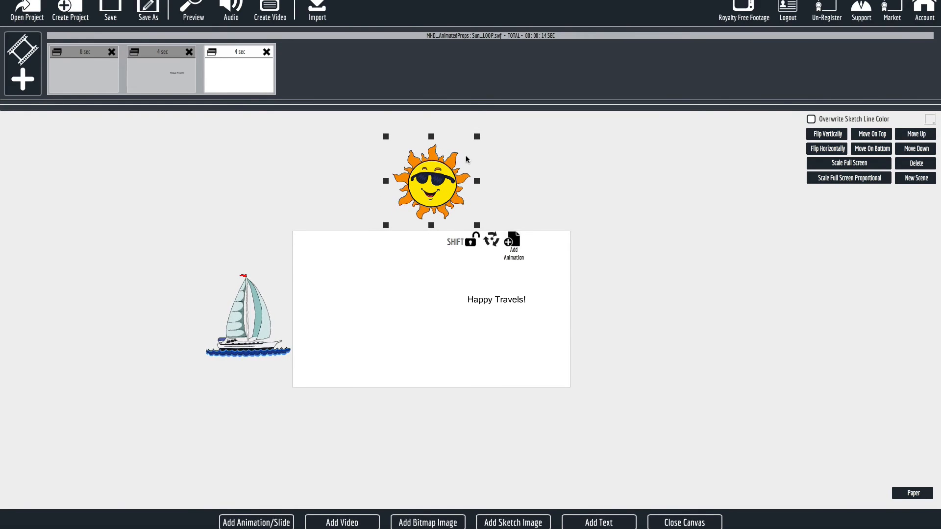
left_click_drag(469, 153, 439, 211)
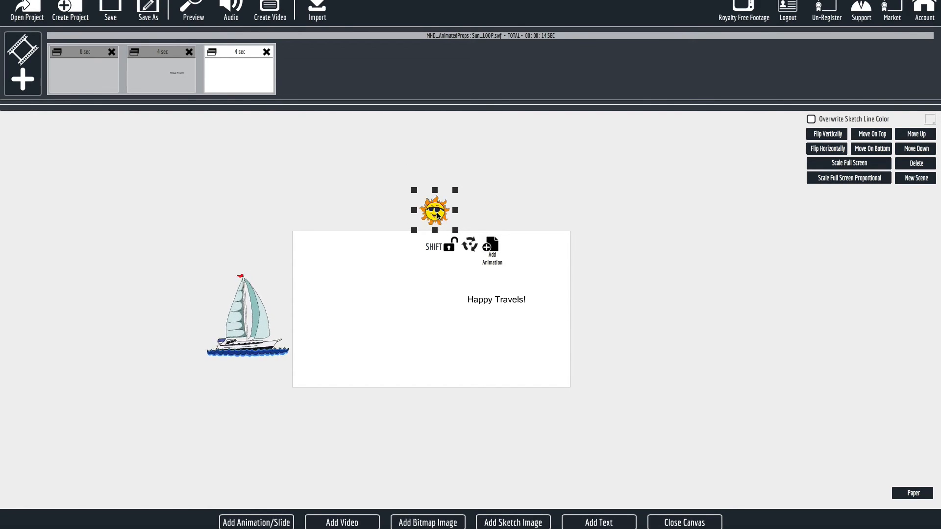
Add a motion animation to the sun that brings it straight down into the canvas and enlarges it beside the text
left_click(491, 245)
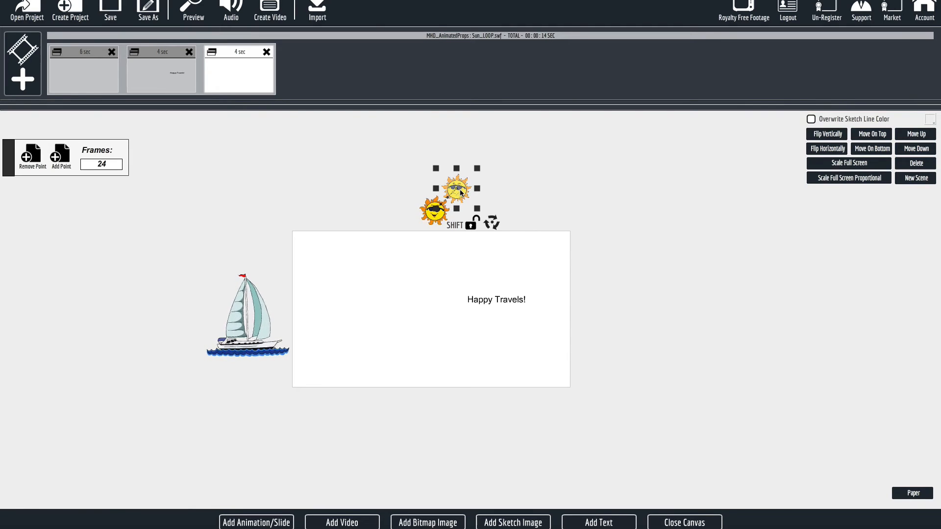
left_click_drag(469, 240, 459, 266)
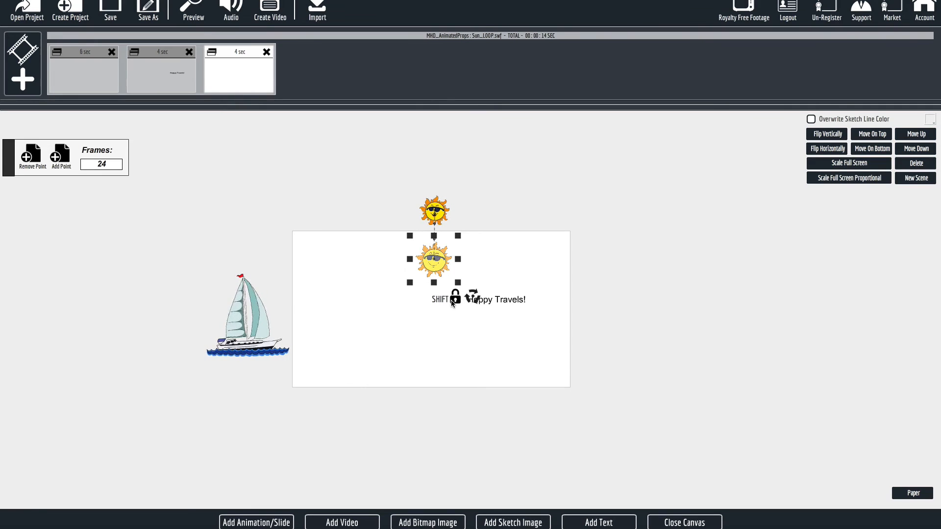
left_click_drag(457, 284, 490, 334)
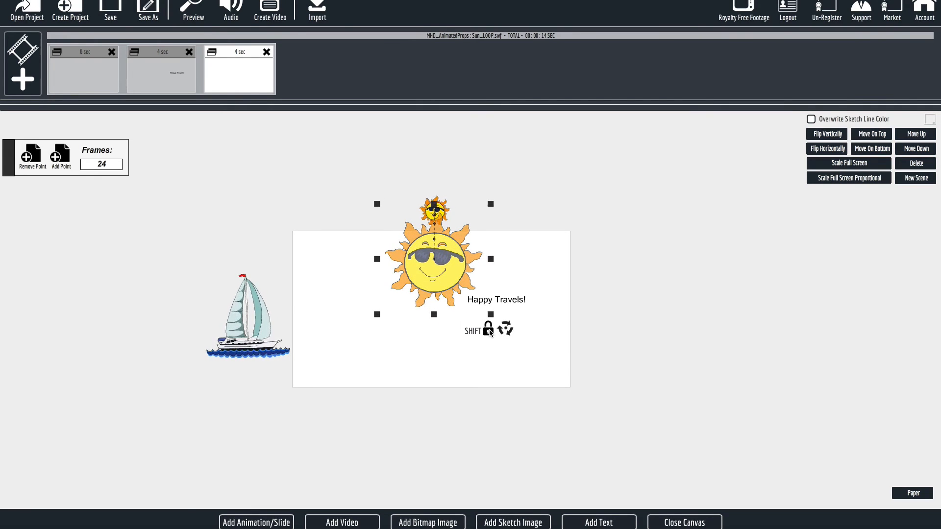
left_click_drag(447, 295, 443, 315)
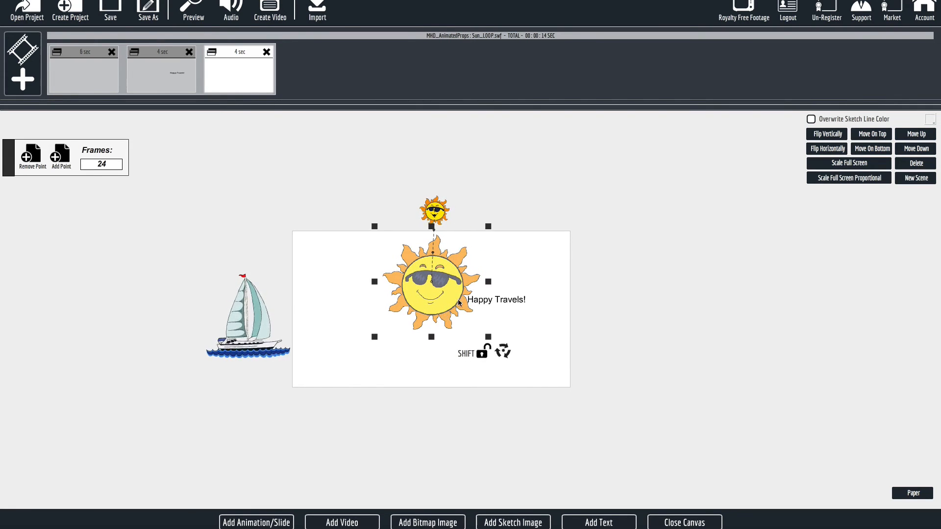
left_click_drag(486, 229, 478, 249)
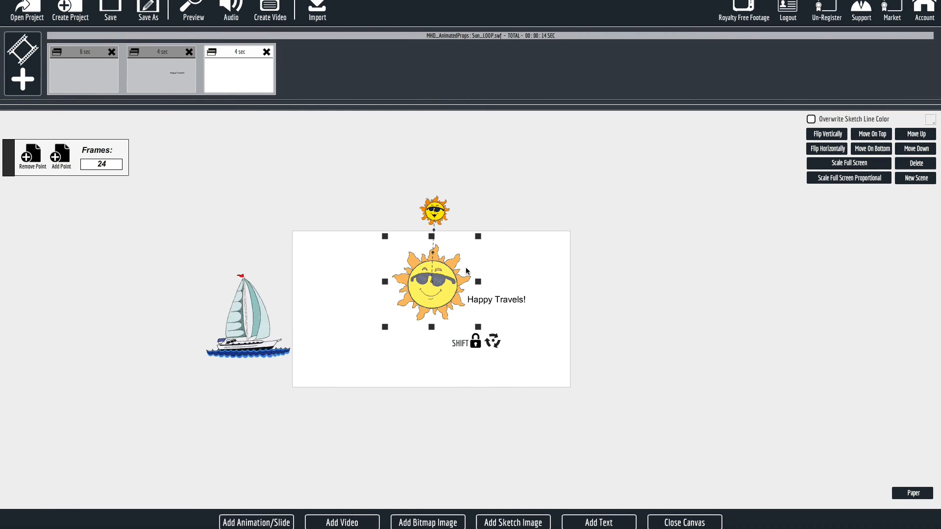
left_click_drag(451, 280, 454, 273)
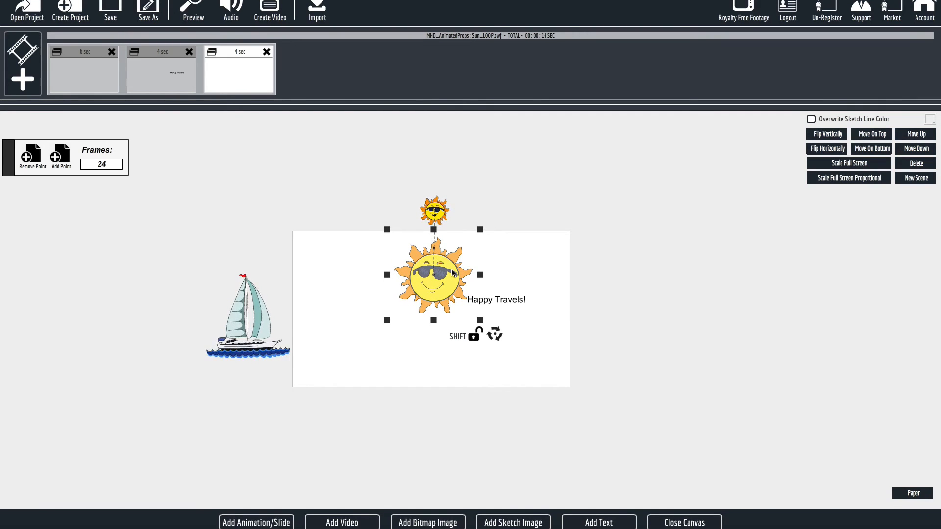
Close the canvas and play the scene preview with the boat, text and sun
left_click(705, 523)
left_click(895, 123)
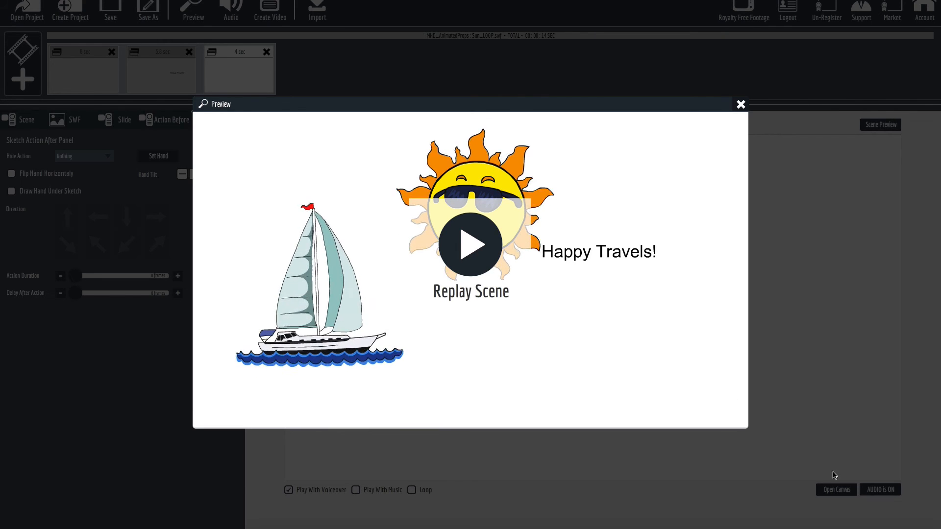
left_click(741, 105)
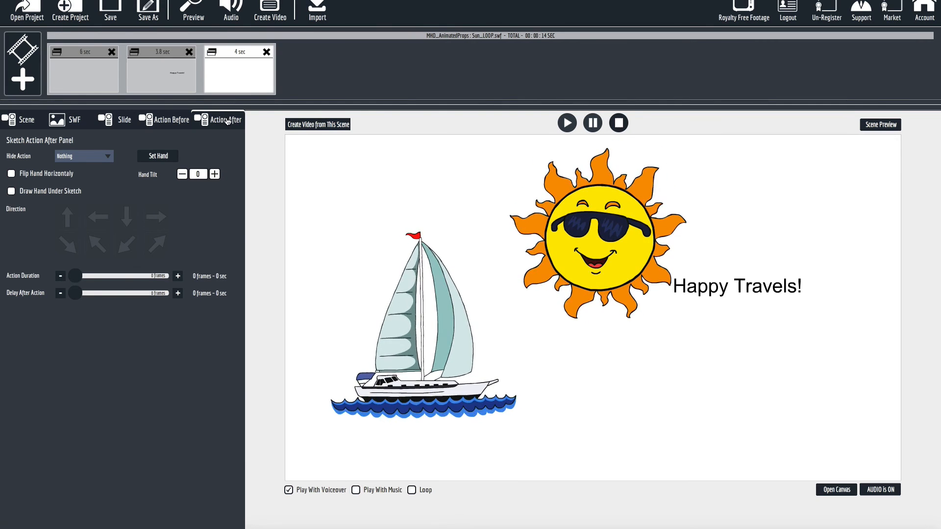
Set the sun animation's delay after action to 130 frames (5.4 sec) and preview the scene
left_click(177, 294)
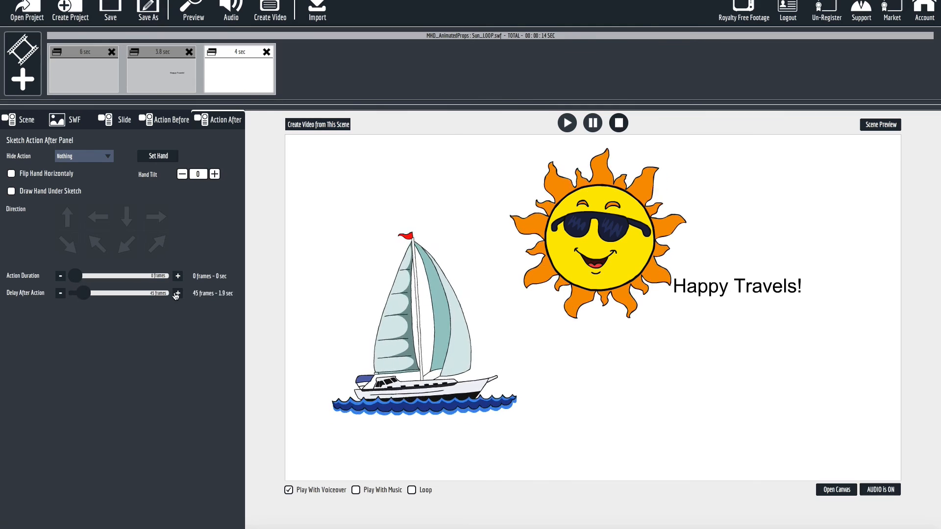
left_click(177, 294)
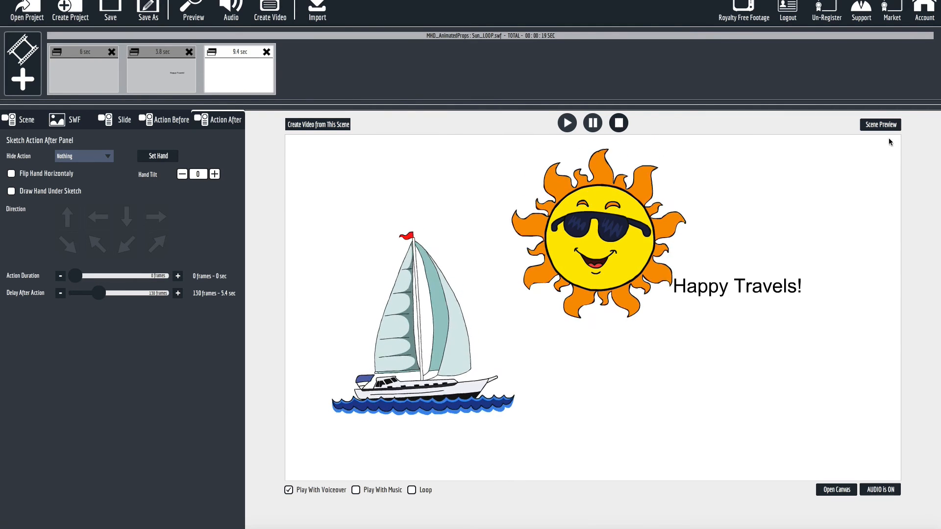
left_click(893, 128)
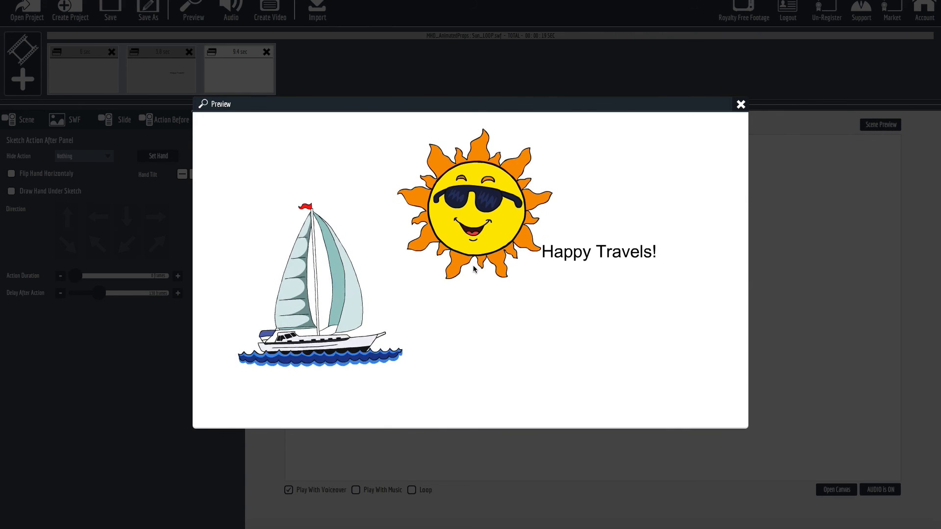
left_click(741, 105)
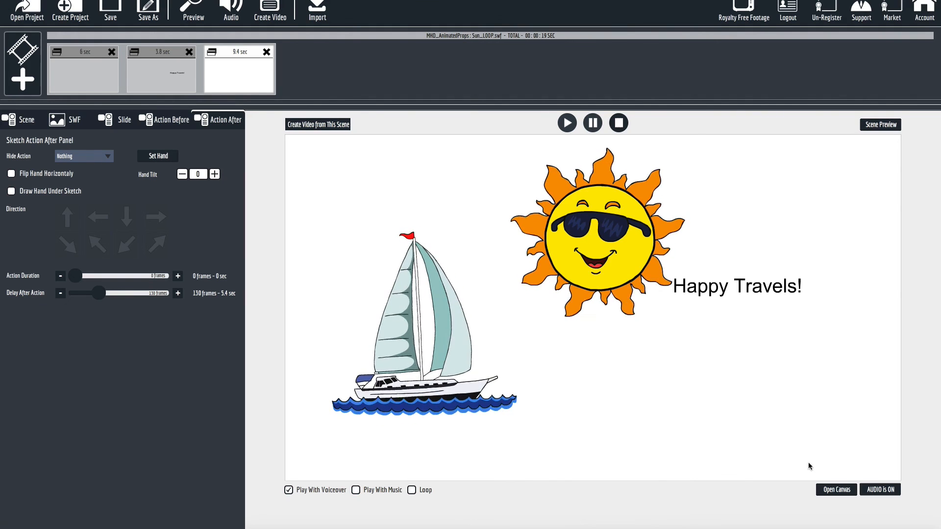
Shift the sun's motion end point left, add another 6-frame point to its right with a slightly smaller sun, and close the canvas
left_click(836, 490)
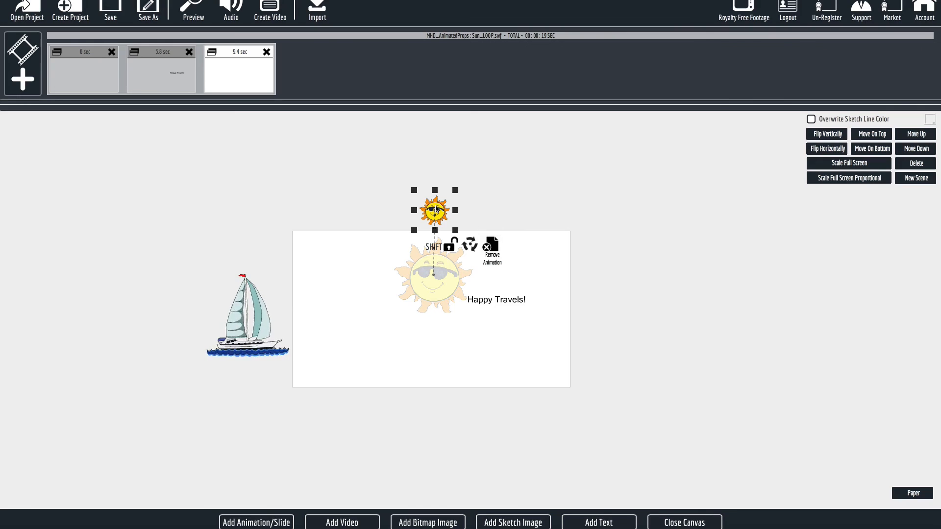
left_click_drag(450, 270, 419, 271)
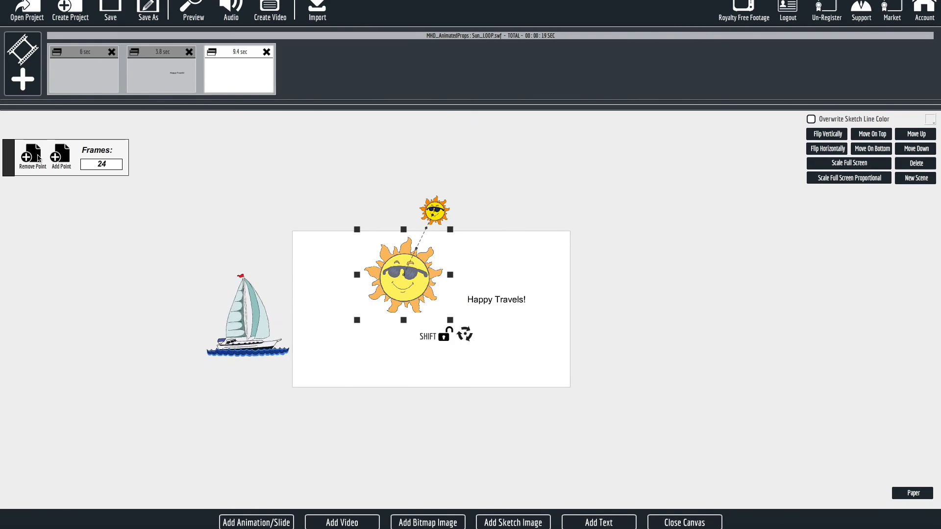
left_click(62, 156)
left_click_drag(418, 303, 425, 302)
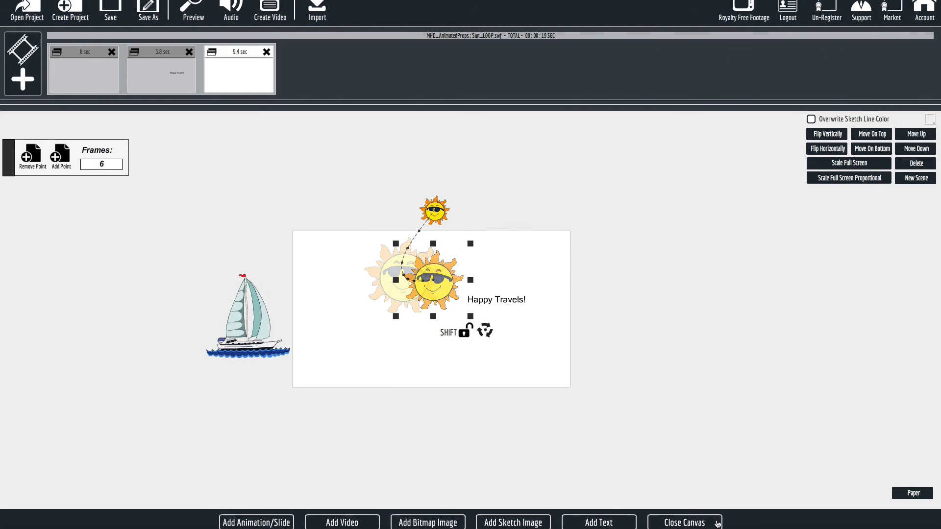
left_click(717, 524)
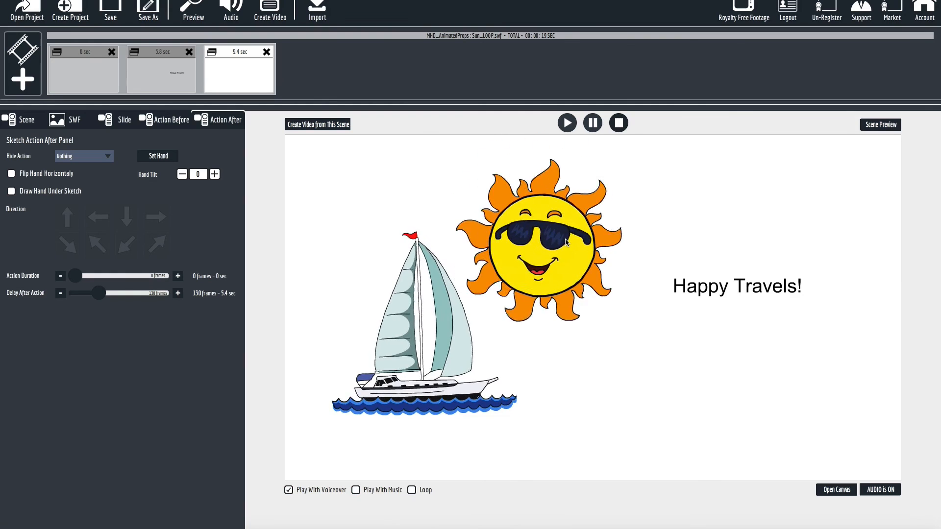